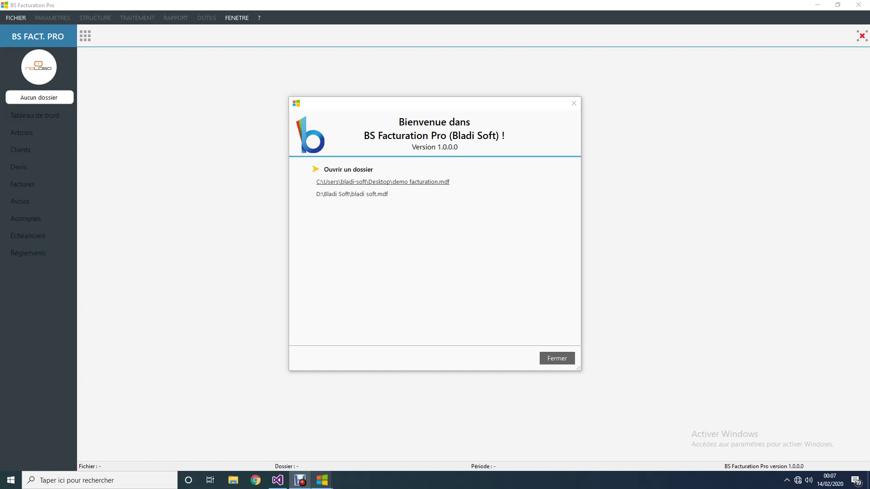
Open the recent dossier file demo facturation.mdf and close its Tableau de bord view.
{"action": "left_click", "coordinate": [383, 182]}
{"action": "left_click", "coordinate": [53, 17]}
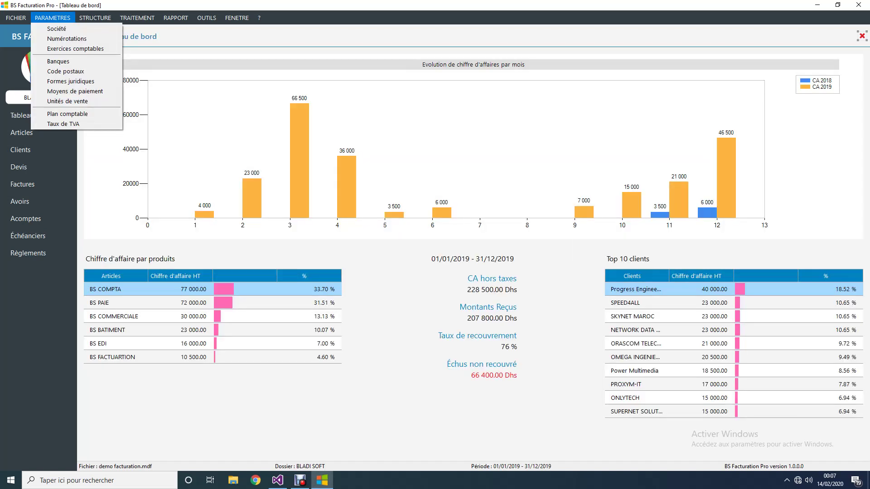
{"action": "mouse_move", "coordinate": [94, 17]}
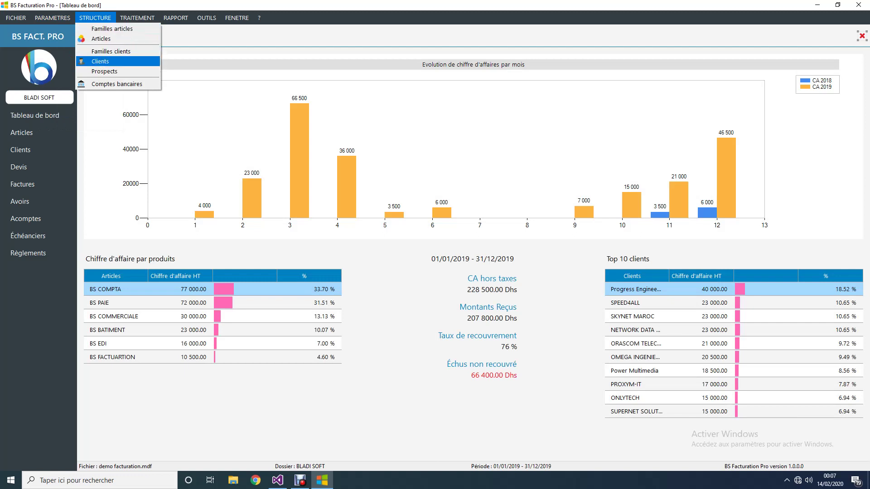
{"action": "mouse_move", "coordinate": [137, 17]}
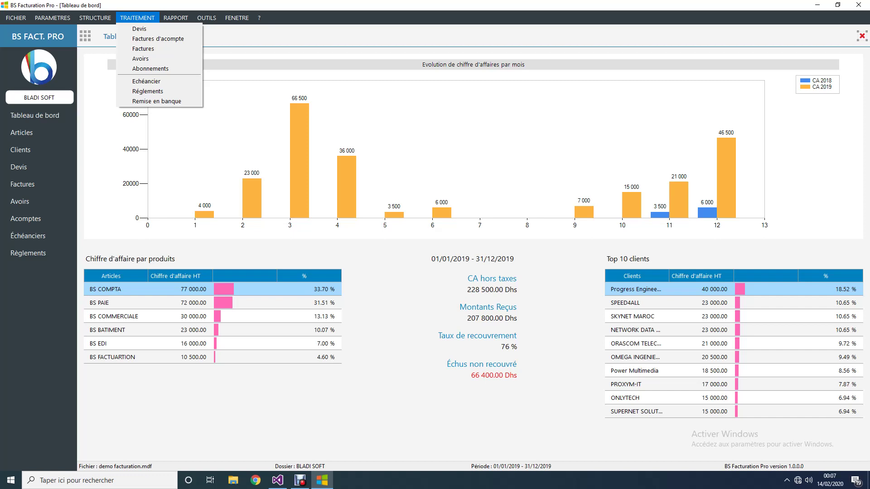
{"action": "mouse_move", "coordinate": [175, 17]}
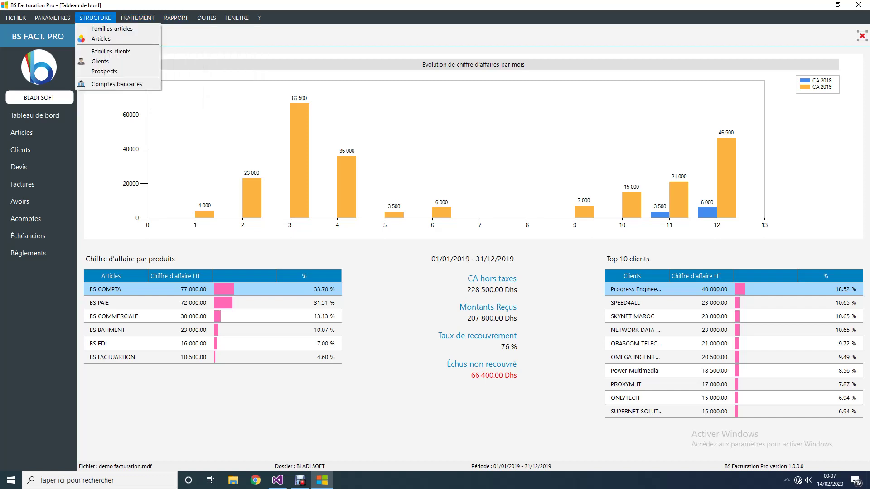
{"action": "key", "text": "Left"}
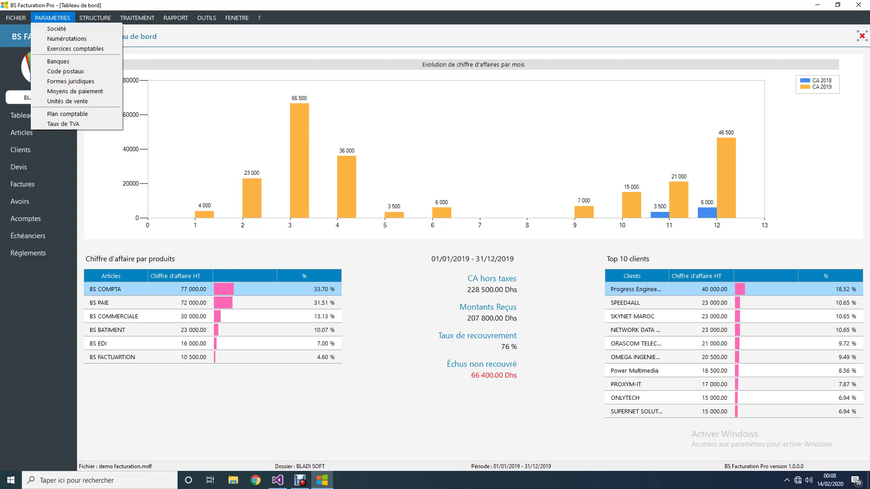
{"action": "key", "text": "Escape"}
{"action": "left_click", "coordinate": [861, 35]}
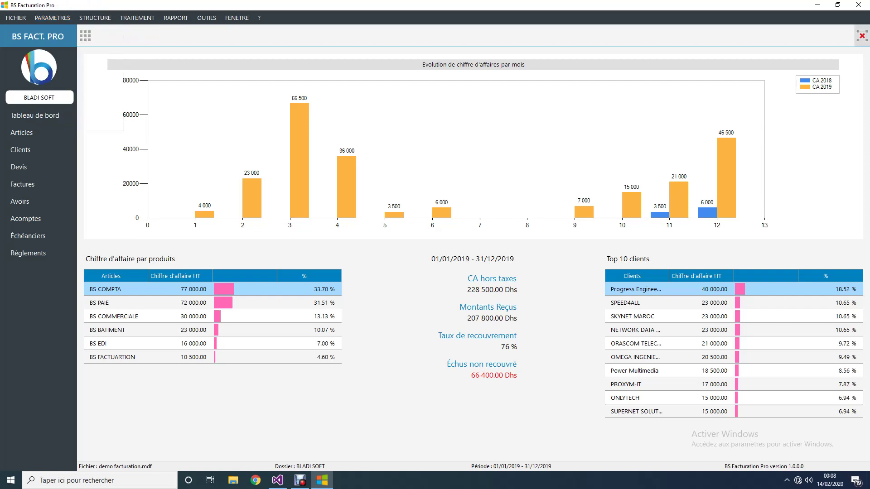
Examine the company record's Société details and its Impression header and footer settings, and close the record.
{"action": "left_click", "coordinate": [206, 18]}
{"action": "mouse_move", "coordinate": [52, 18]}
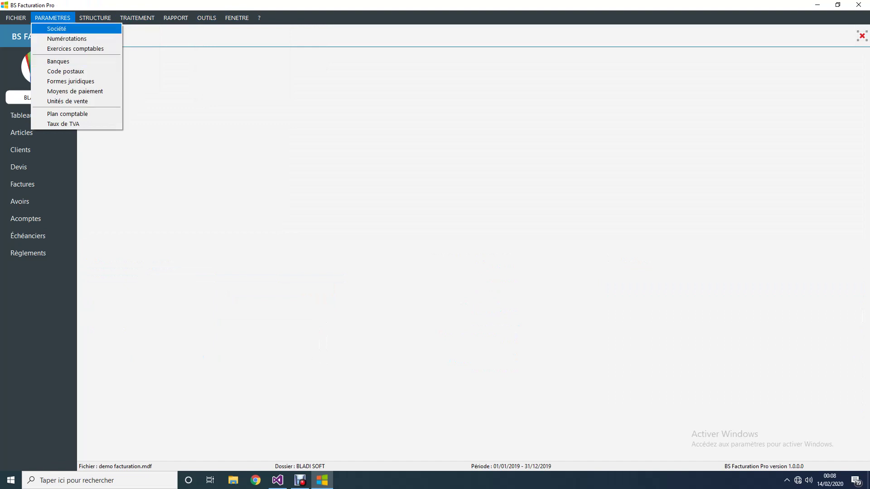
{"action": "key", "text": "Return"}
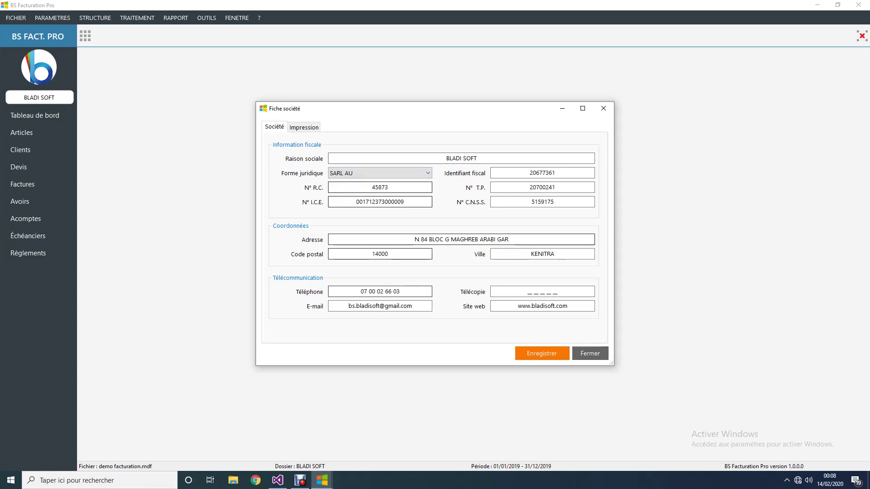
{"action": "left_click", "coordinate": [303, 128]}
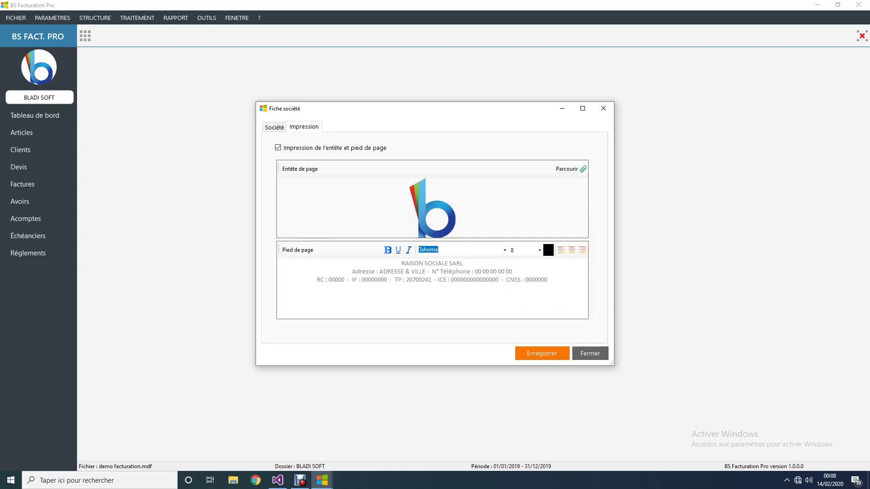
{"action": "left_click", "coordinate": [274, 127]}
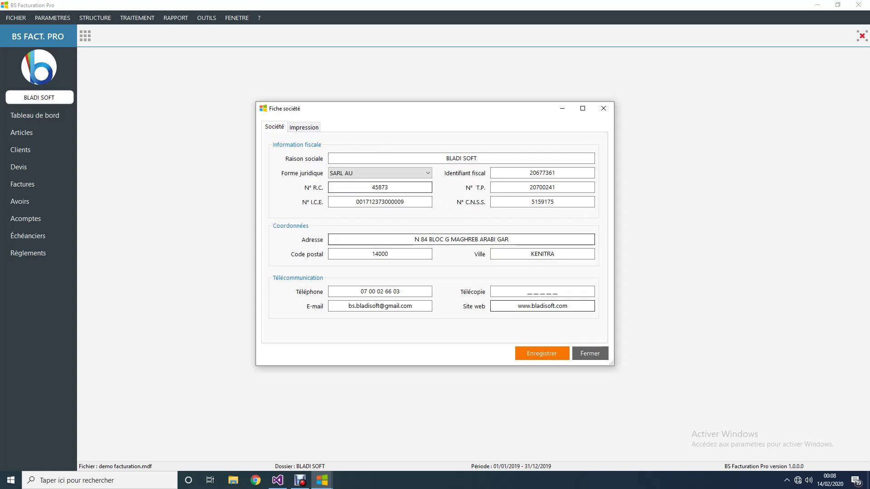
{"action": "left_click", "coordinate": [589, 353]}
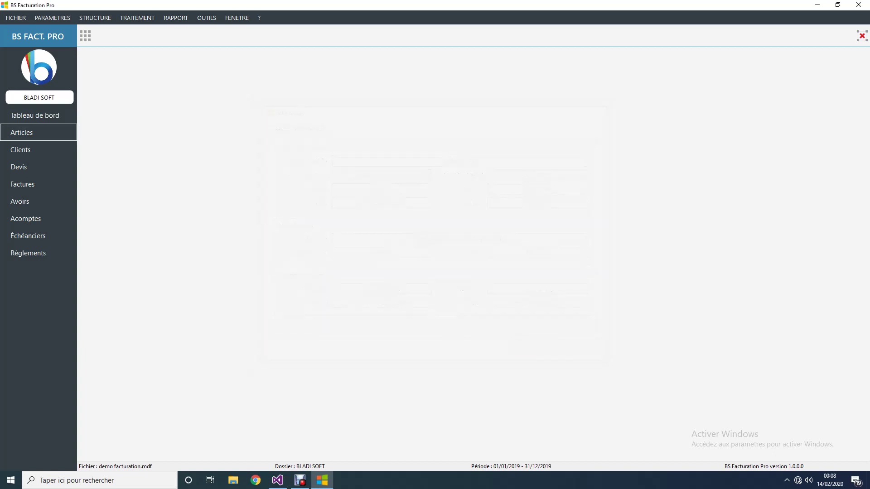
Open the Numérotation settings and examine the prefixes and counter lengths of the sales documents.
{"action": "left_click", "coordinate": [52, 18]}
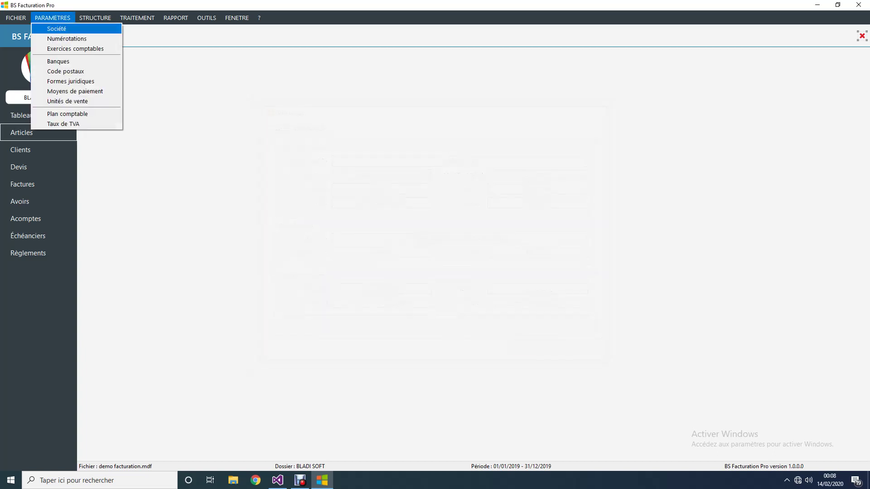
{"action": "key", "text": "Return"}
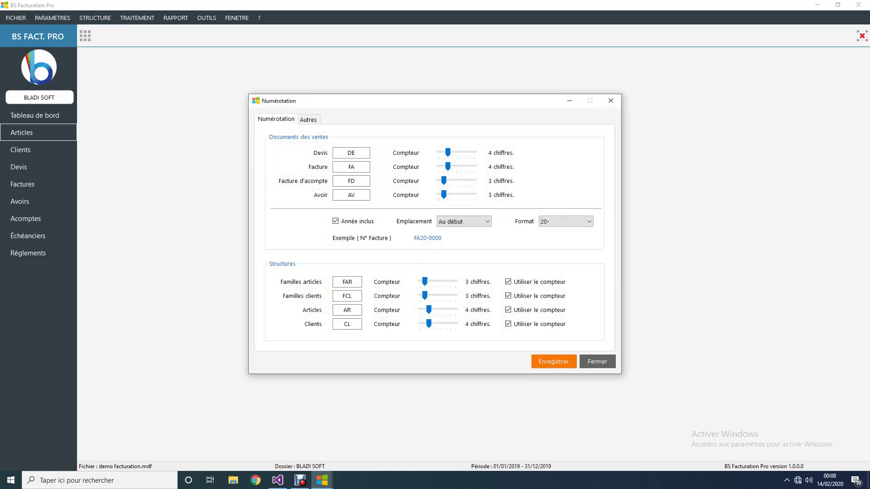
{"action": "left_click", "coordinate": [349, 167]}
{"action": "left_click", "coordinate": [353, 153]}
{"action": "left_click", "coordinate": [356, 167]}
{"action": "mouse_move", "coordinate": [443, 181]}
{"action": "left_mouse_down"}
{"action": "mouse_move", "coordinate": [460, 181]}
{"action": "mouse_move", "coordinate": [444, 181]}
{"action": "left_mouse_up"}
Set the year's placement in document numbers to A la fin and its format to /20.
{"action": "left_click", "coordinate": [463, 221]}
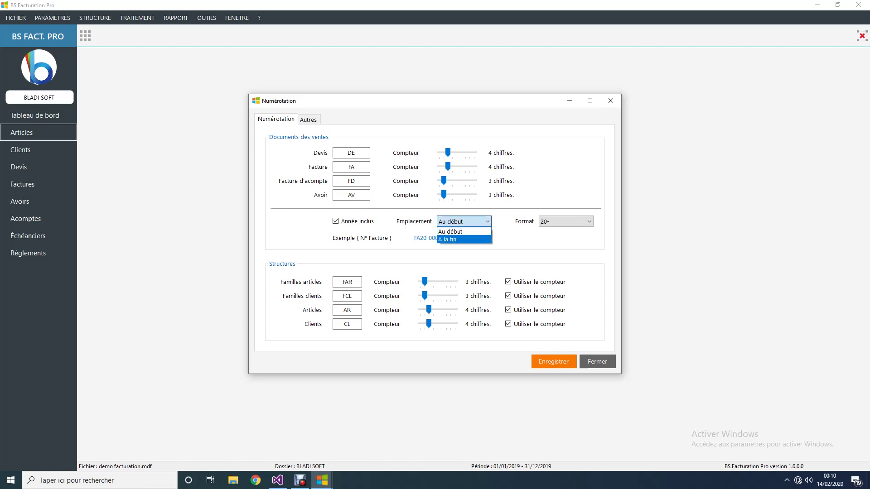
{"action": "left_click", "coordinate": [463, 240]}
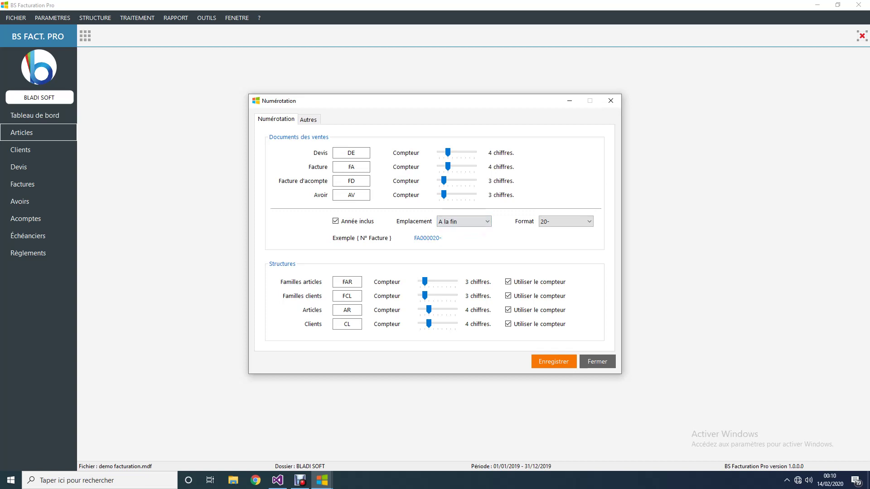
{"action": "left_click", "coordinate": [566, 221]}
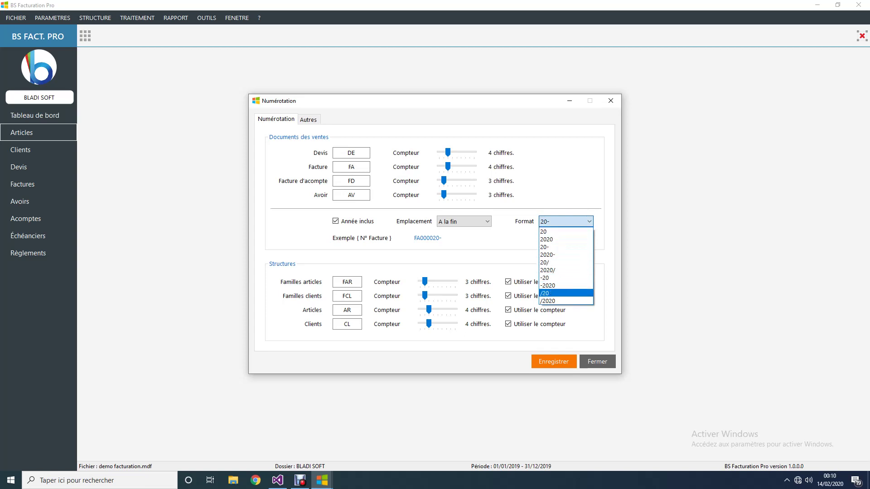
{"action": "key", "text": "Return"}
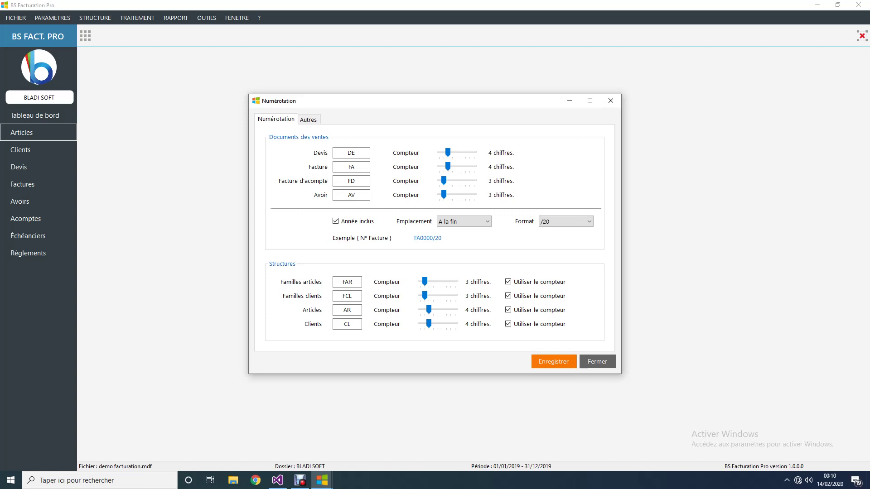
Examine the available year placement and format options and the article family counter length.
{"action": "left_click", "coordinate": [463, 221]}
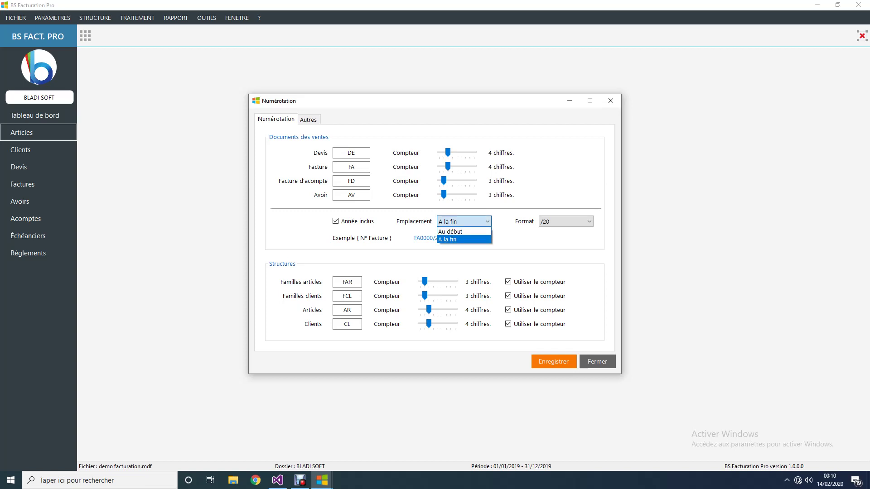
{"action": "key", "text": "Tab"}
{"action": "left_click", "coordinate": [565, 221]}
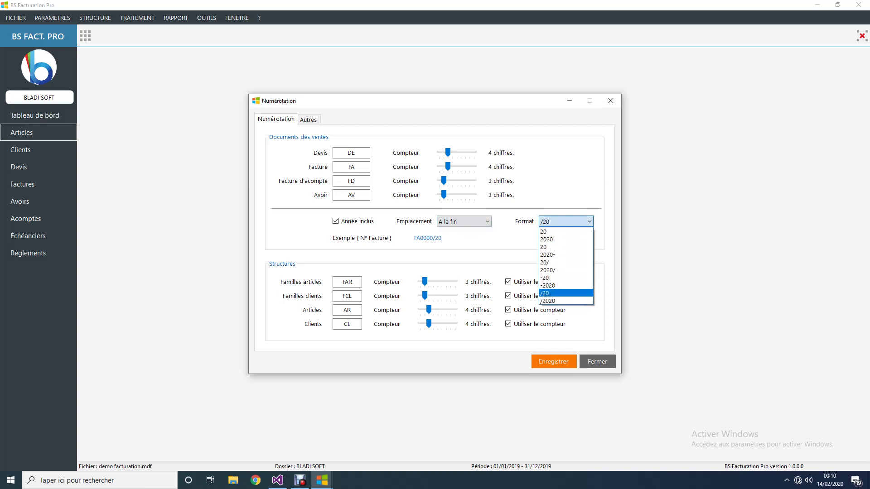
{"action": "key", "text": "Home"}
{"action": "key", "text": "Down"}
{"action": "key", "text": "Down"}
{"action": "key", "text": "Up"}
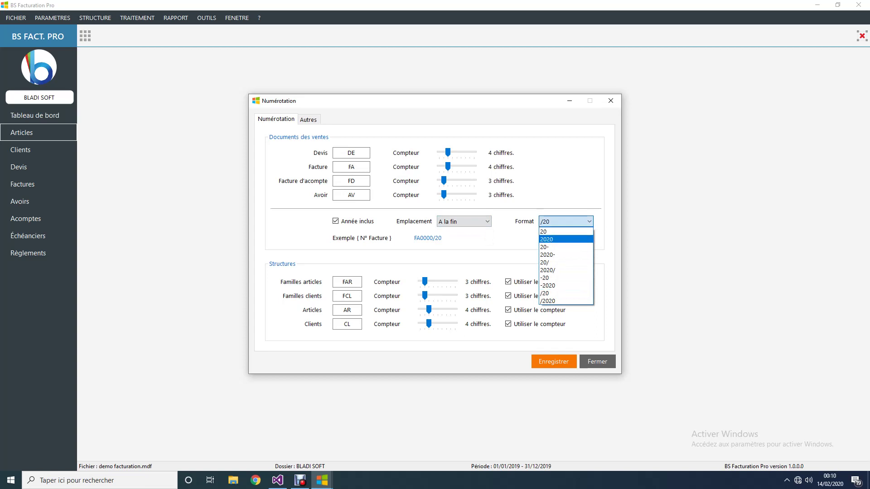
{"action": "key", "text": "Down"}
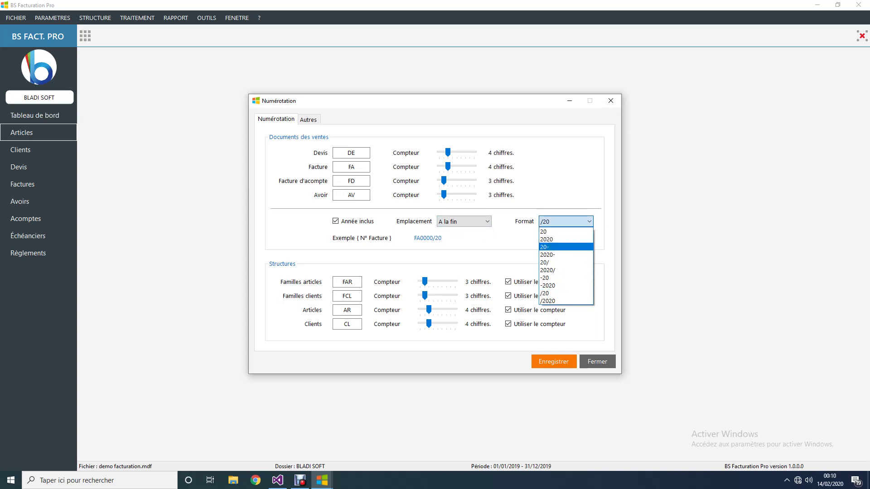
{"action": "key", "text": "Down"}
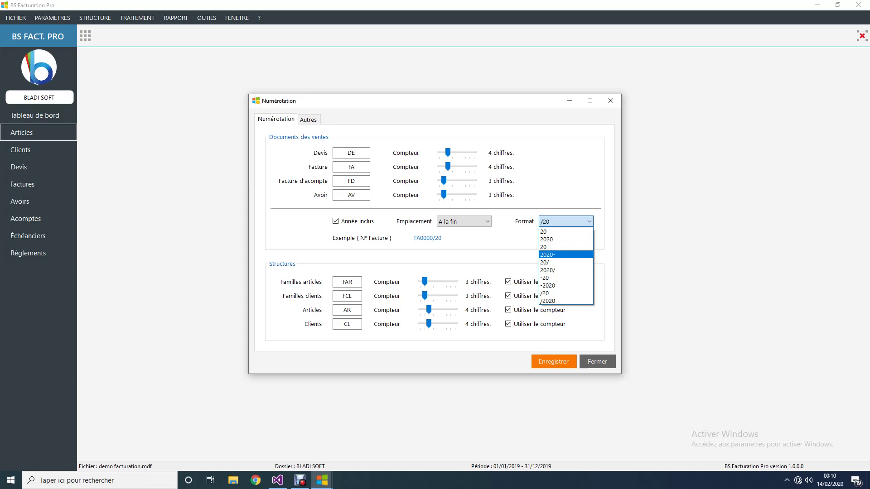
{"action": "key", "text": "Up"}
{"action": "key", "text": "Escape"}
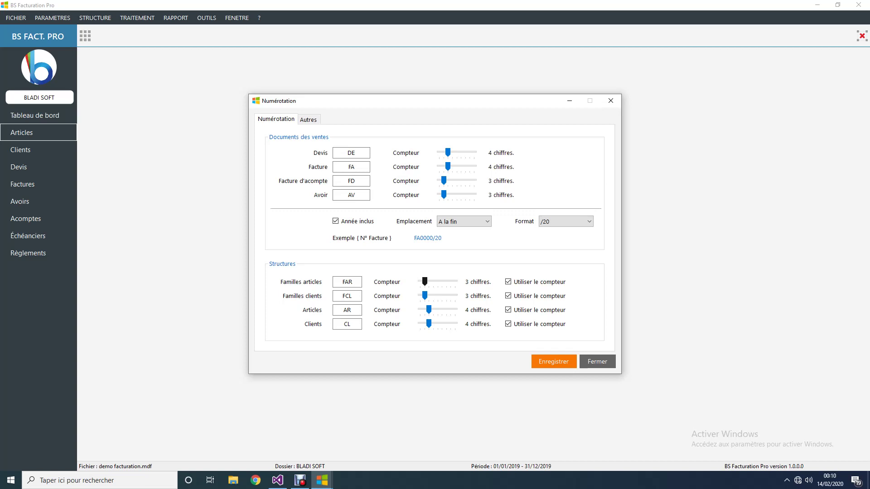
{"action": "mouse_move", "coordinate": [424, 281]}
{"action": "left_mouse_down"}
{"action": "mouse_move", "coordinate": [442, 282]}
{"action": "mouse_move", "coordinate": [419, 281]}
{"action": "mouse_move", "coordinate": [441, 282]}
{"action": "mouse_move", "coordinate": [434, 282]}
{"action": "left_mouse_up"}
Examine the default article type, decimal settings and quote template choices under Autres, and close the numbering settings without saving.
{"action": "left_click", "coordinate": [308, 119]}
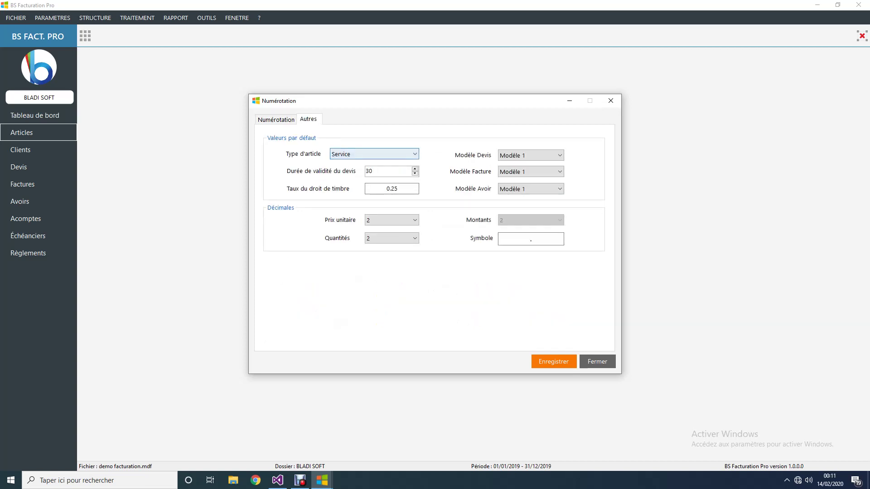
{"action": "left_click", "coordinate": [374, 154]}
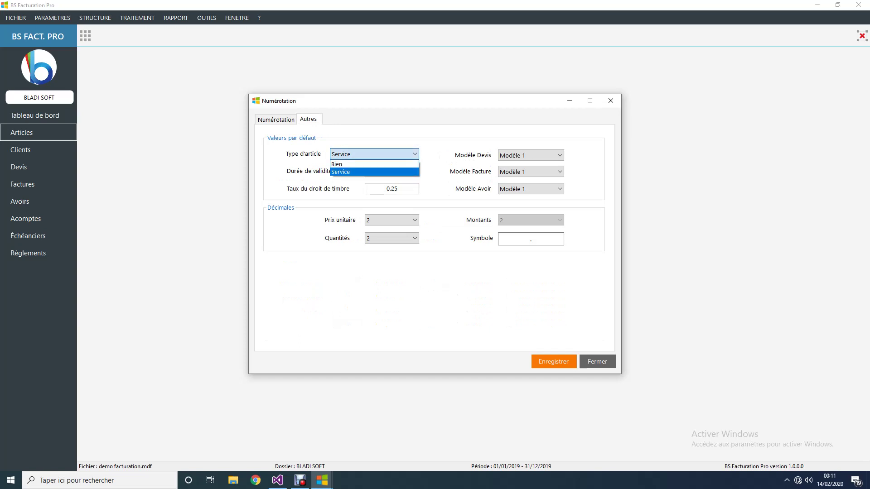
{"action": "left_click", "coordinate": [374, 154]}
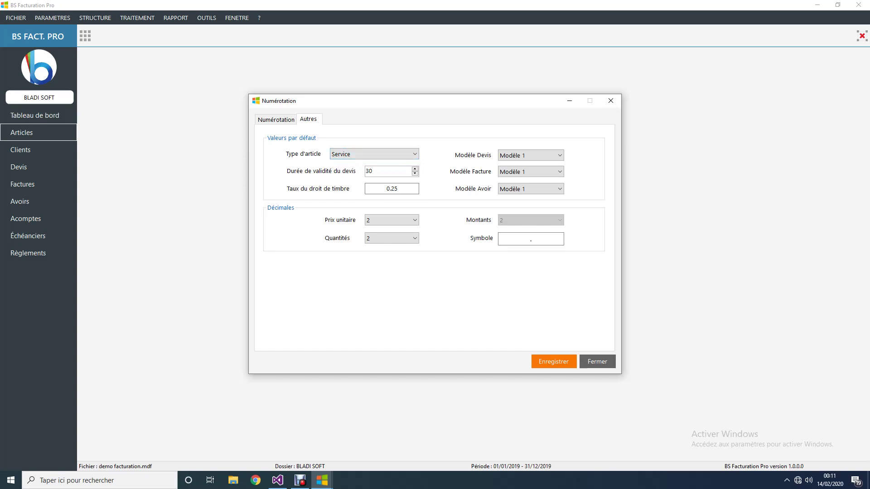
{"action": "key", "text": "Tab"}
{"action": "key", "text": "Tab"}
{"action": "left_click", "coordinate": [391, 220]}
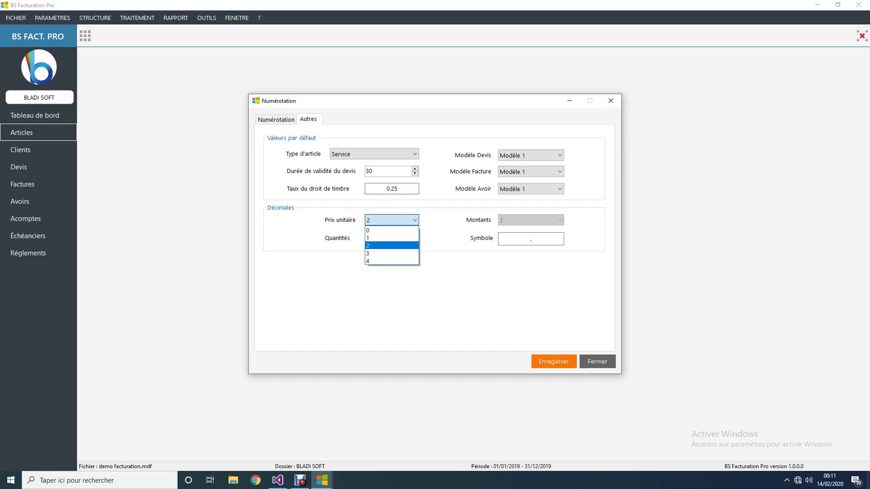
{"action": "left_click", "coordinate": [392, 220]}
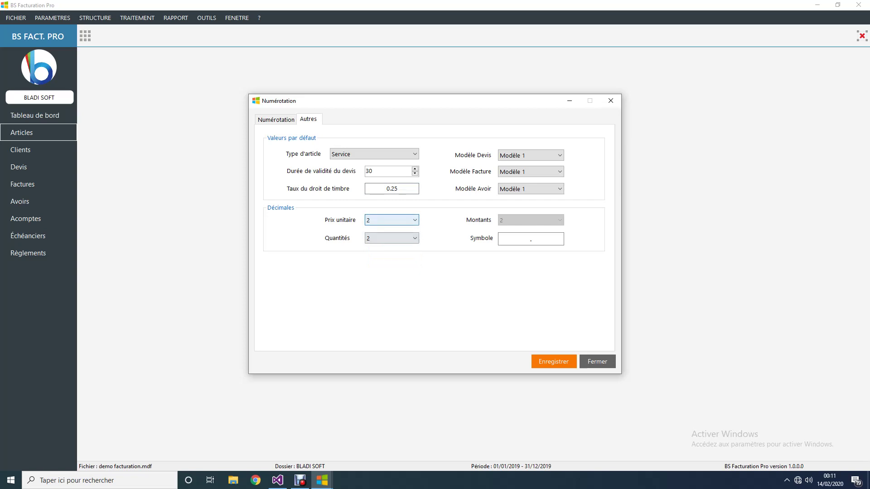
{"action": "left_click", "coordinate": [392, 238]}
{"action": "key", "text": "Return"}
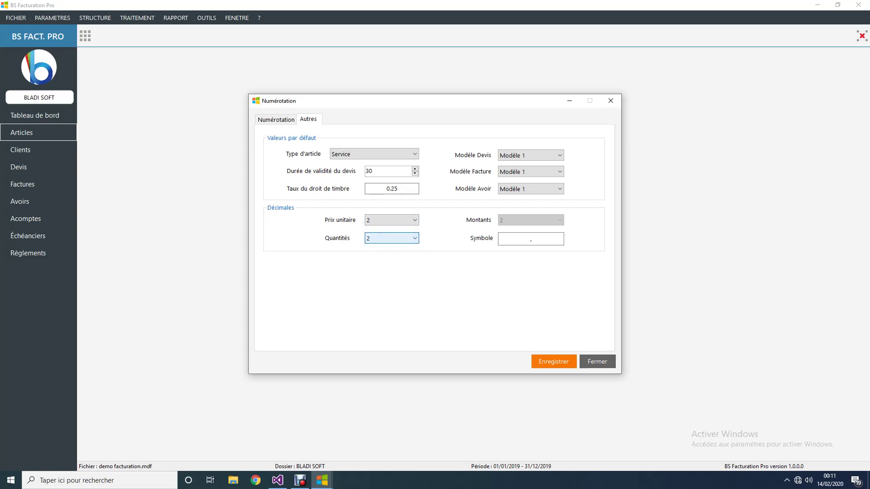
{"action": "left_click", "coordinate": [530, 156]}
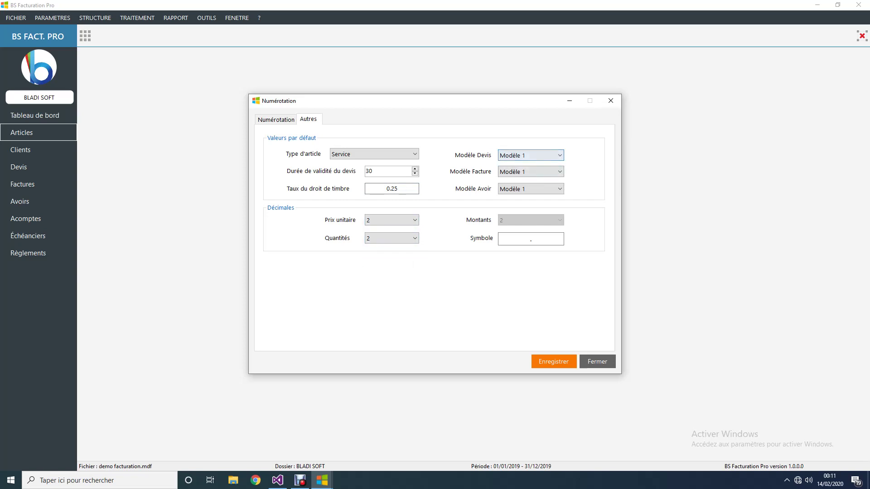
{"action": "left_click", "coordinate": [530, 155]}
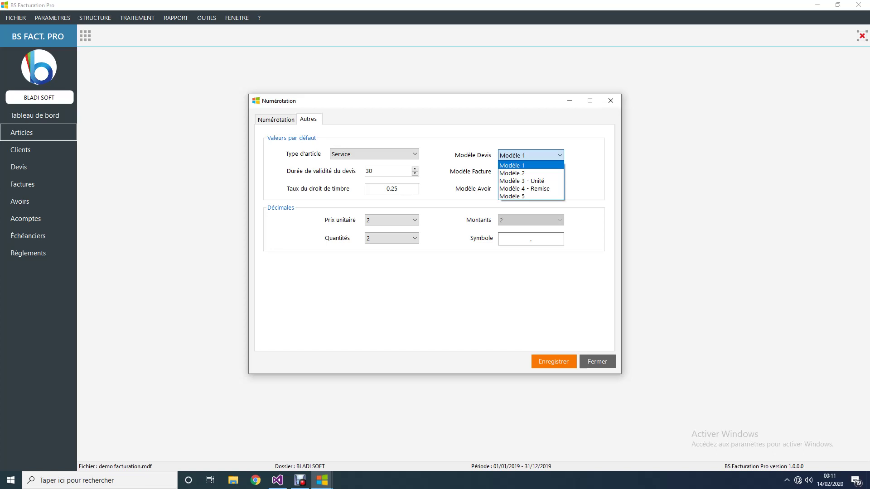
{"action": "left_click", "coordinate": [596, 362]}
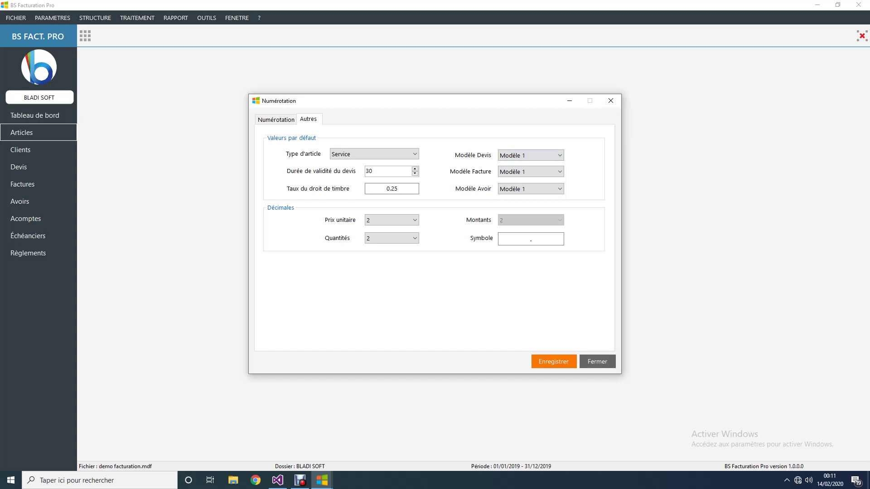
{"action": "left_click", "coordinate": [596, 362]}
Open the accounting periods list, examine the details of the 2020 period, and close its record without changes.
{"action": "left_click", "coordinate": [52, 18]}
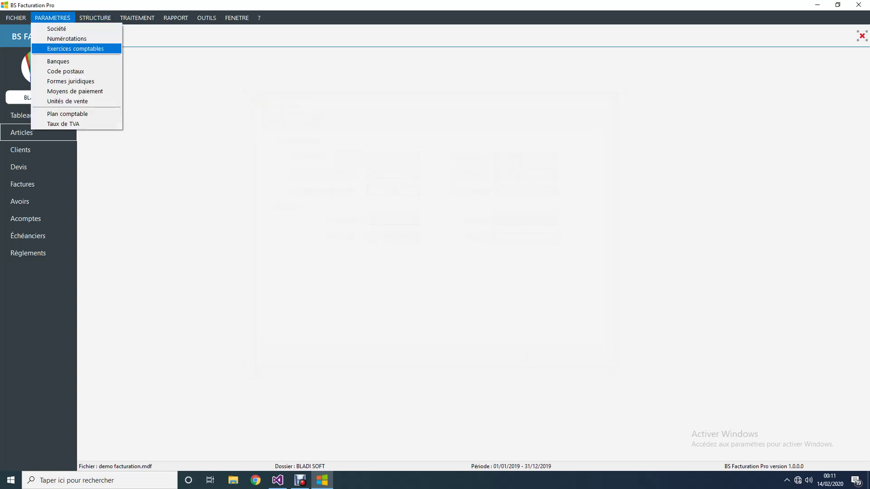
{"action": "key", "text": "Return"}
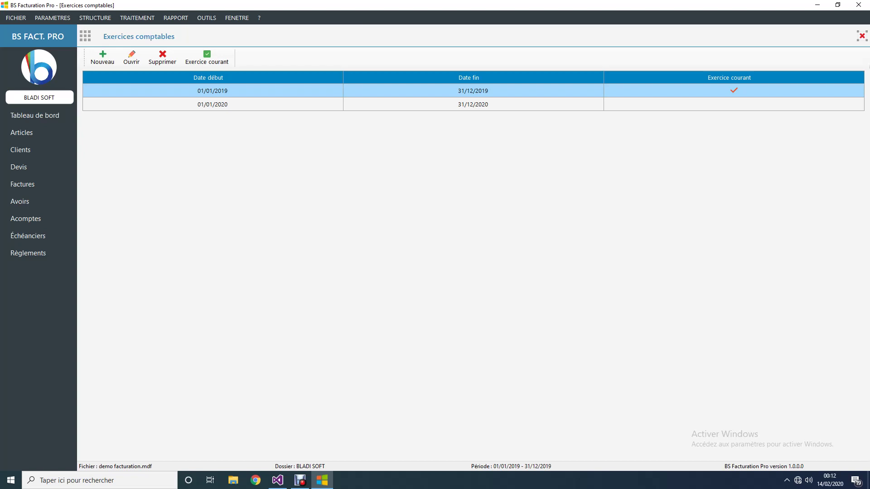
{"action": "double_click", "coordinate": [472, 104]}
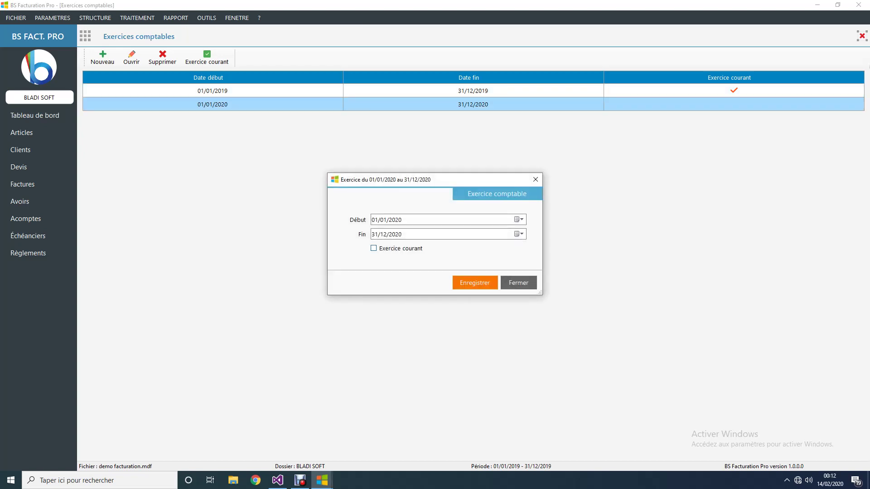
{"action": "left_click", "coordinate": [518, 282]}
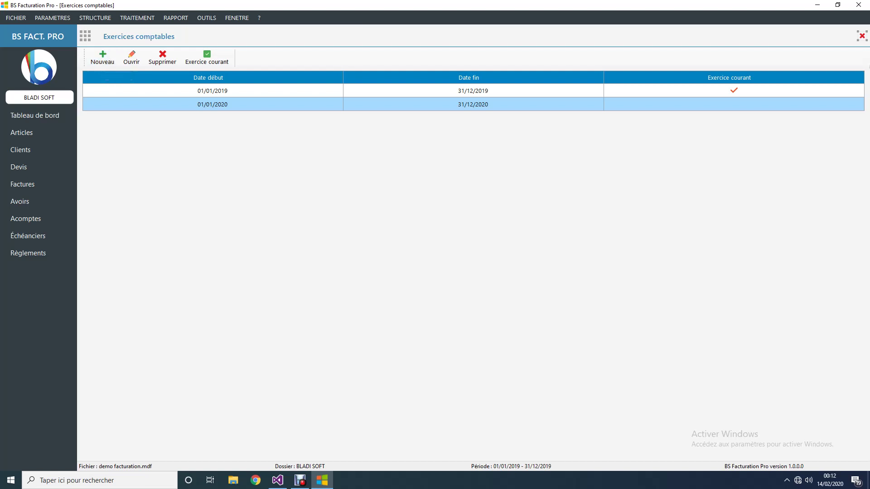
Open the Banques list and go through the registered banks down to CREDIT DU MAROC.
{"action": "left_click", "coordinate": [53, 18]}
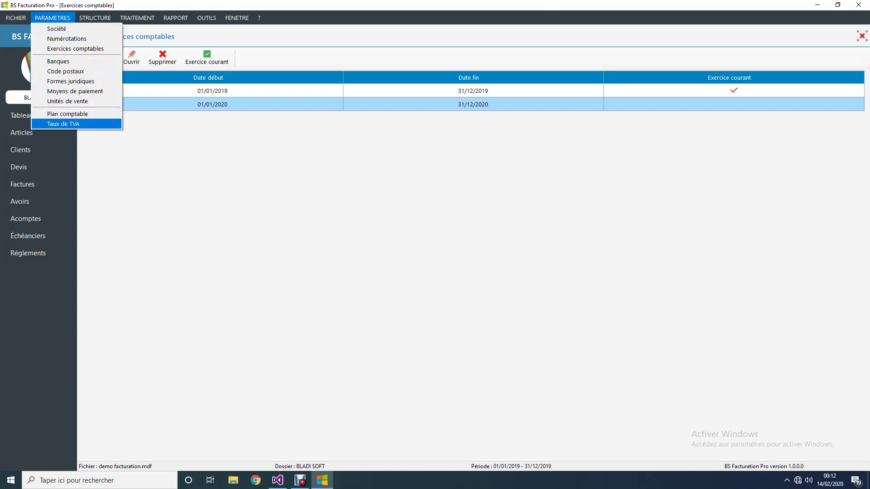
{"action": "left_click", "coordinate": [58, 61]}
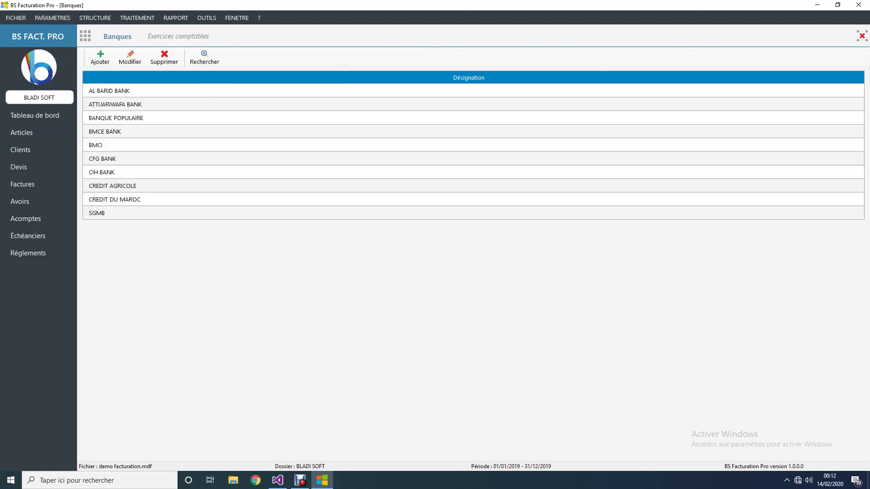
{"action": "key", "text": "Down"}
{"action": "key", "text": "Down"}
{"action": "key", "text": "Down"}
{"action": "key", "text": "Down"}
{"action": "key", "text": "Down"}
{"action": "key", "text": "Down"}
{"action": "key", "text": "Down"}
{"action": "key", "text": "Down"}
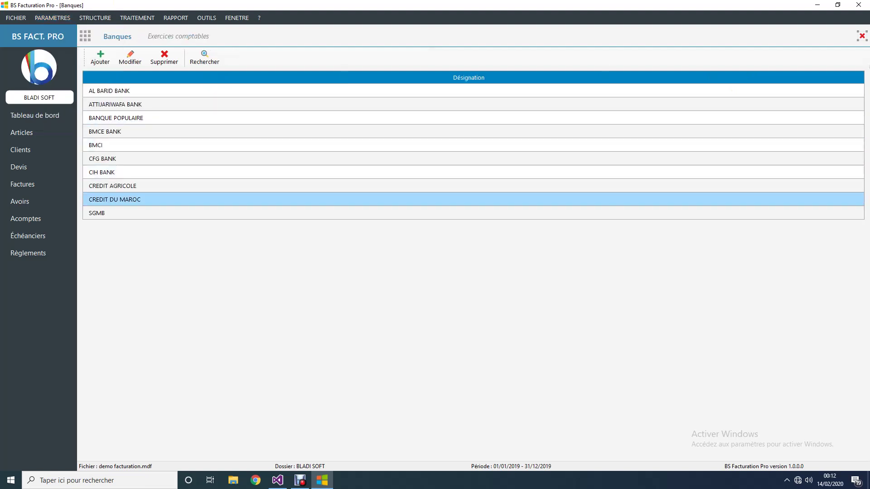
Examine the blank form for adding a bank and the BMCI bank record with its logo, closing both without saving.
{"action": "left_click", "coordinate": [473, 145]}
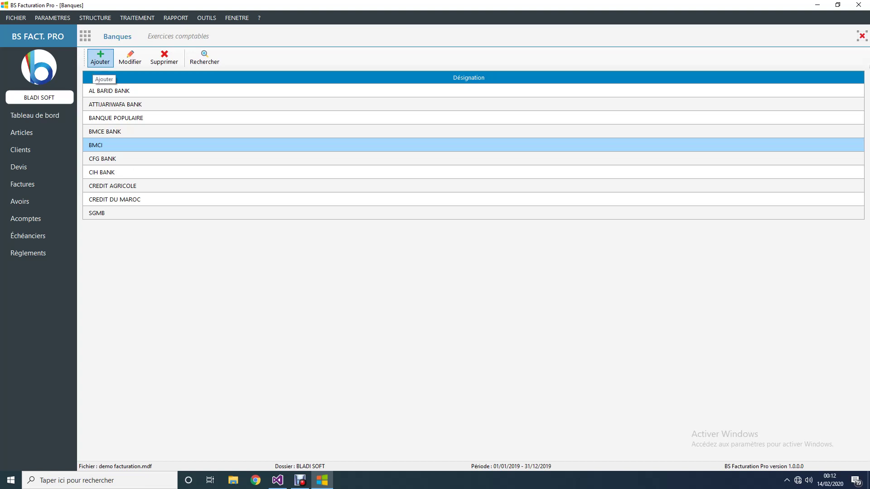
{"action": "left_click", "coordinate": [100, 58]}
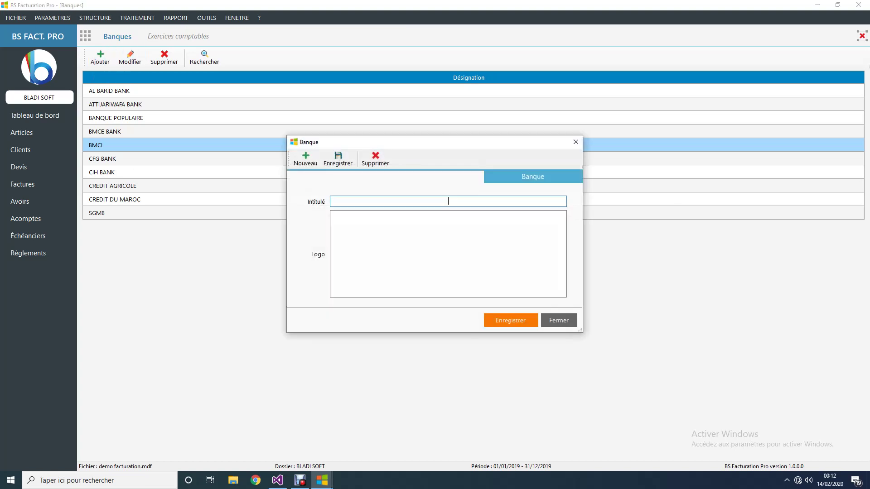
{"action": "left_click", "coordinate": [558, 320]}
{"action": "left_click", "coordinate": [130, 58]}
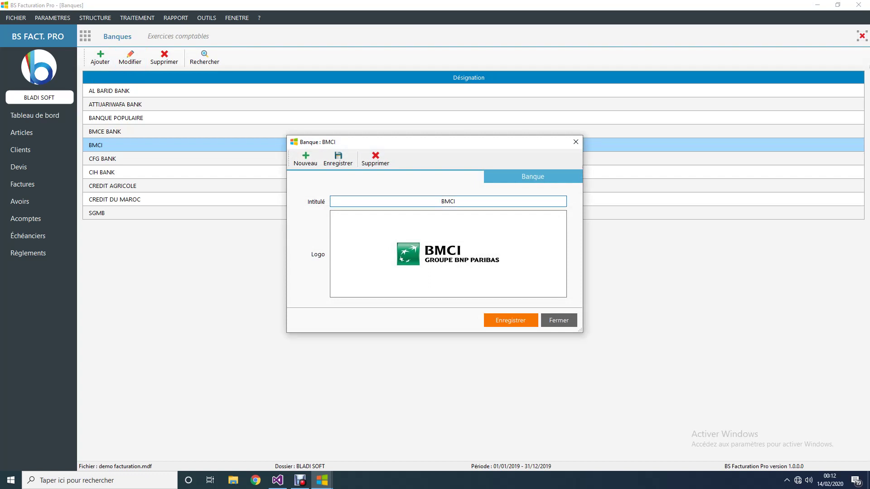
{"action": "left_click", "coordinate": [558, 320]}
Open the postal codes list and examine the cities and their active status from beginning to end.
{"action": "left_click", "coordinate": [52, 18]}
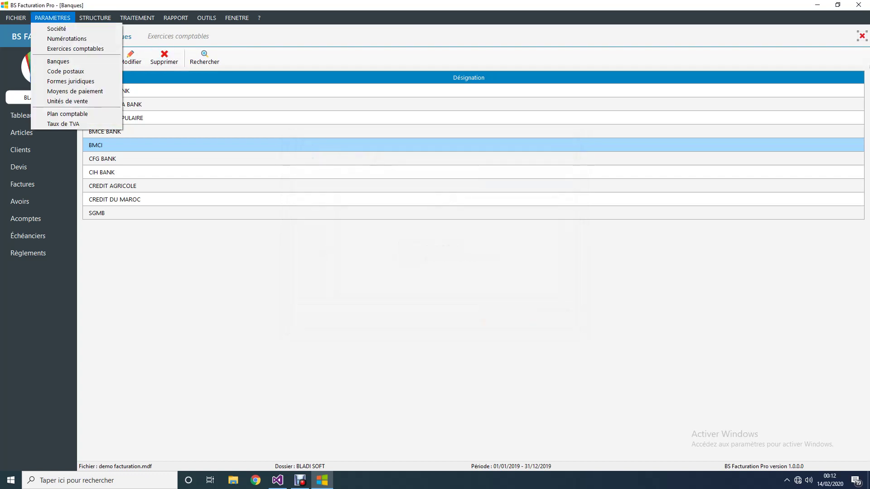
{"action": "key", "text": "Return"}
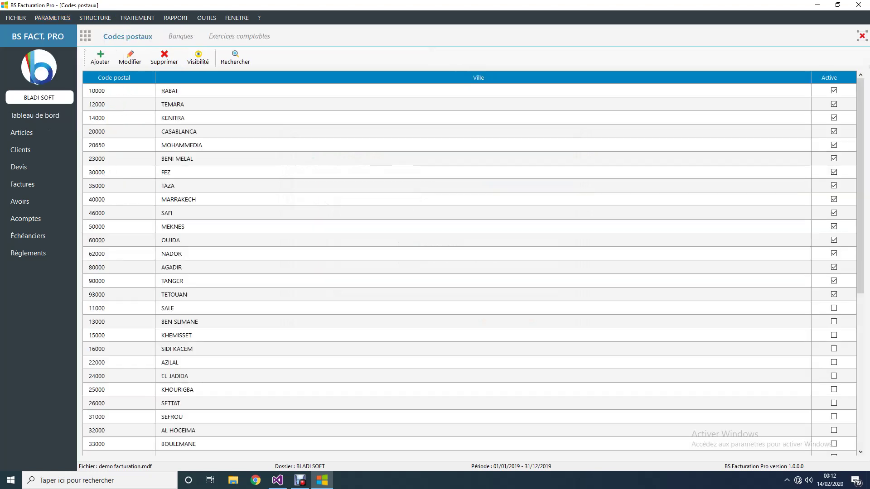
{"action": "scroll", "coordinate": [469, 268], "scroll_direction": "down", "scroll_amount": 6}
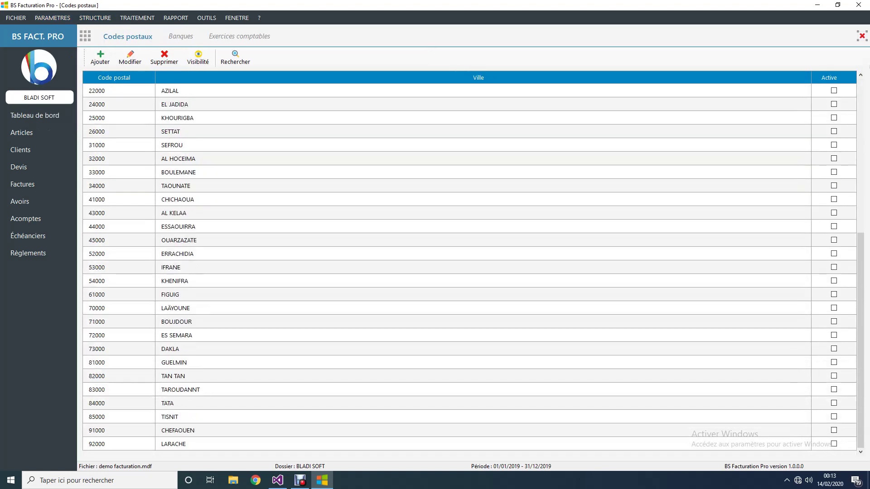
{"action": "scroll", "coordinate": [469, 267], "scroll_direction": "up", "scroll_amount": 5}
{"action": "scroll", "coordinate": [469, 267], "scroll_direction": "up", "scroll_amount": 2}
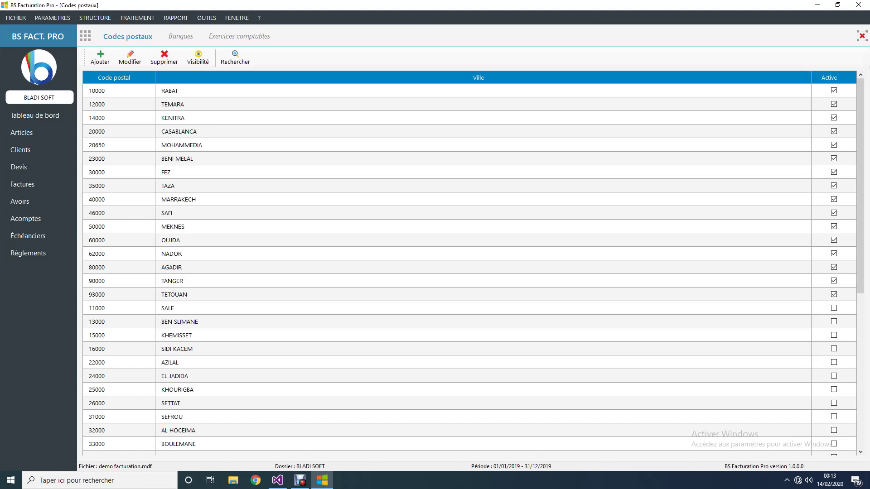
{"action": "scroll", "coordinate": [468, 267], "scroll_direction": "down", "scroll_amount": 2}
{"action": "scroll", "coordinate": [469, 267], "scroll_direction": "up", "scroll_amount": 2}
{"action": "left_click", "coordinate": [468, 104]}
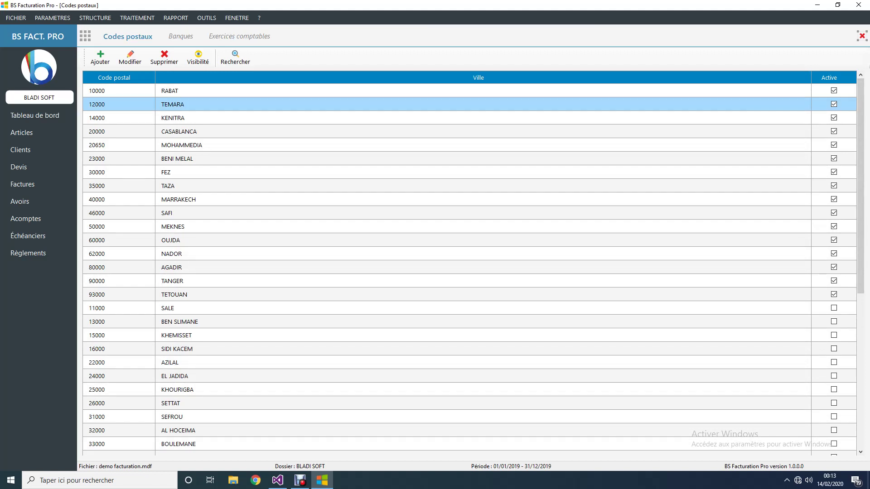
Open the Formes juridiques list and examine the active legal forms PP, SA, SARL and SARL AU.
{"action": "left_click", "coordinate": [52, 17]}
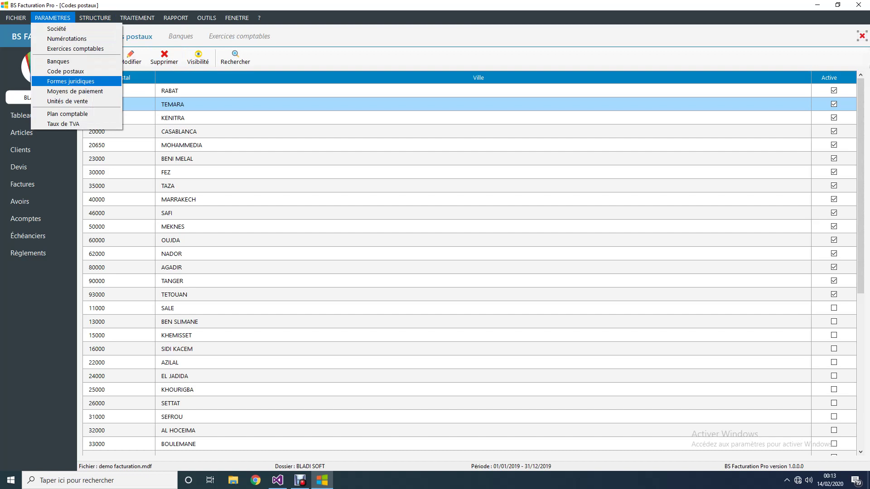
{"action": "left_click", "coordinate": [70, 81]}
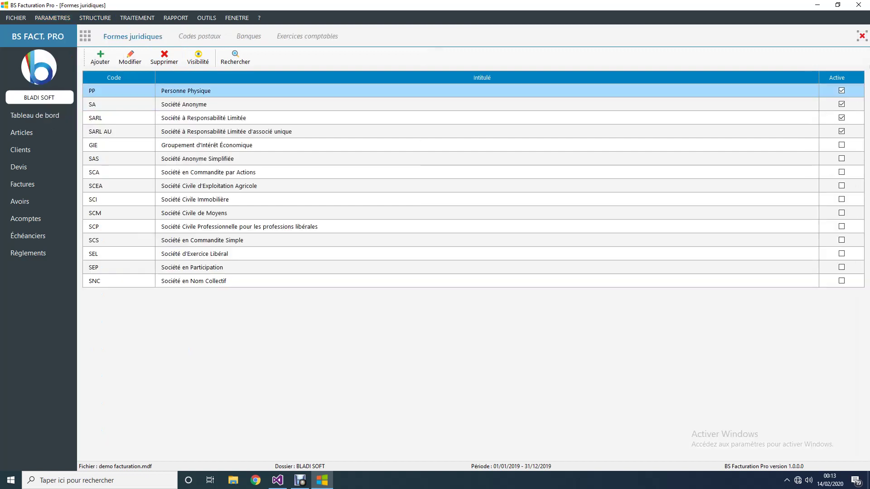
{"action": "left_click", "coordinate": [194, 281]}
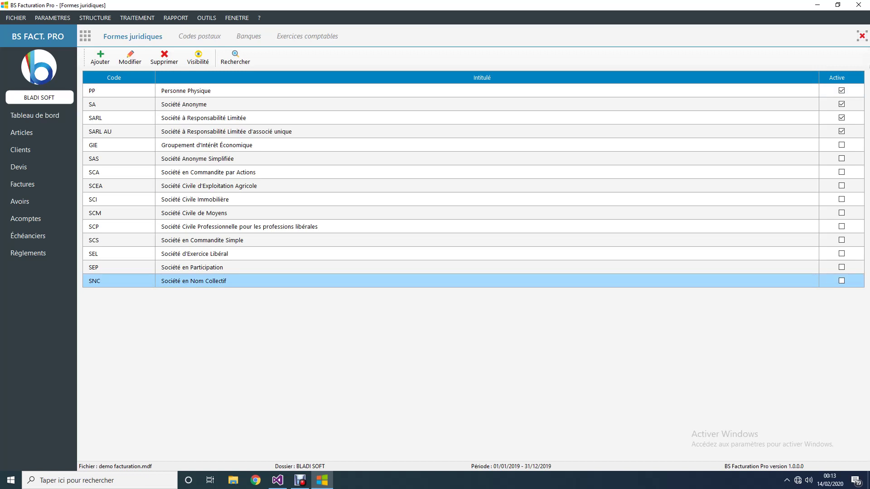
{"action": "left_click", "coordinate": [186, 90]}
{"action": "left_click", "coordinate": [184, 104]}
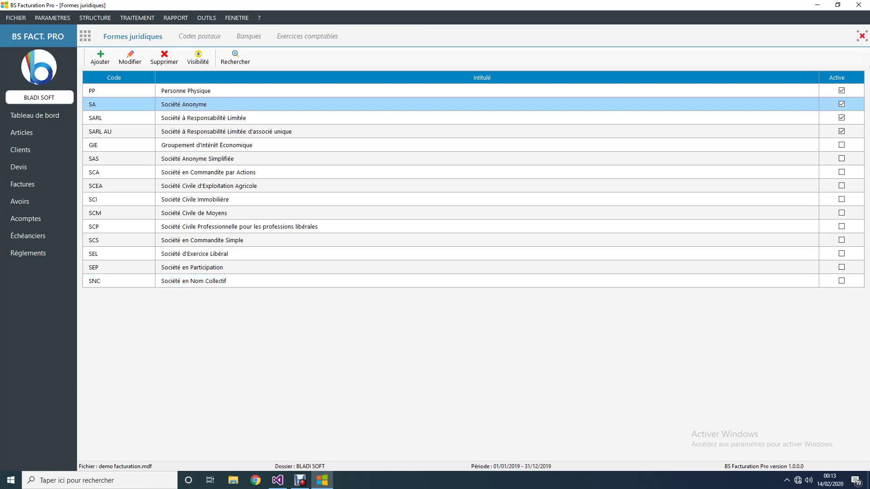
{"action": "left_click", "coordinate": [203, 118]}
{"action": "left_click", "coordinate": [226, 132]}
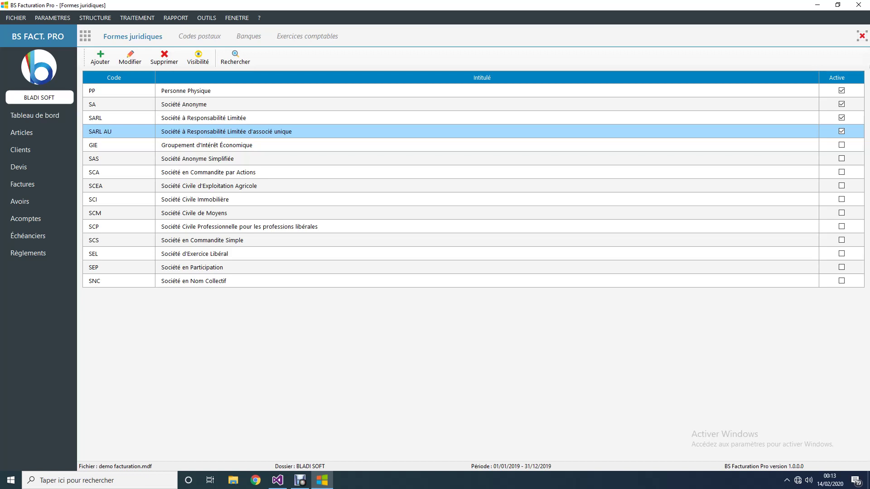
Examine the payment methods under Moyens de paiement and open the Unités de vente list.
{"action": "left_click", "coordinate": [53, 18]}
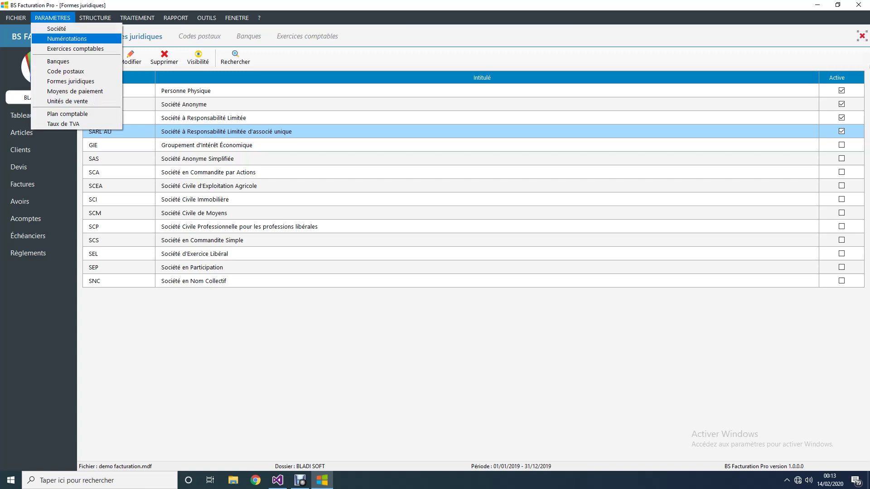
{"action": "left_click", "coordinate": [75, 91]}
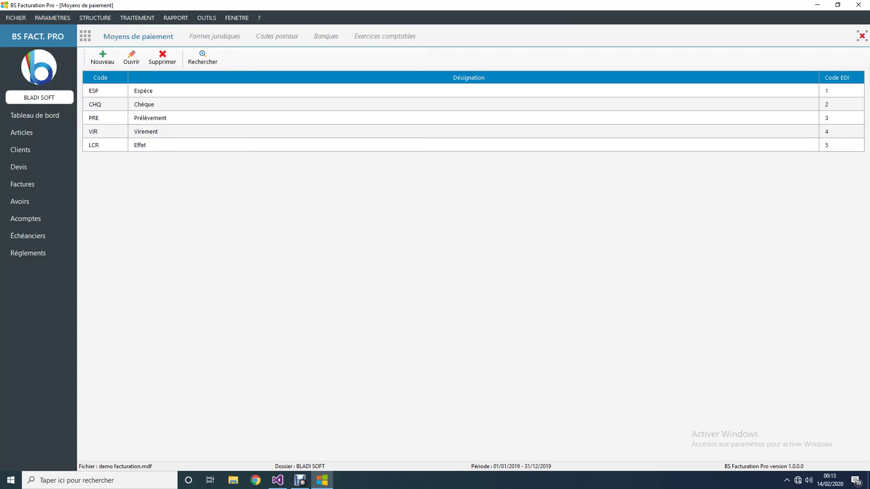
{"action": "left_click", "coordinate": [52, 18]}
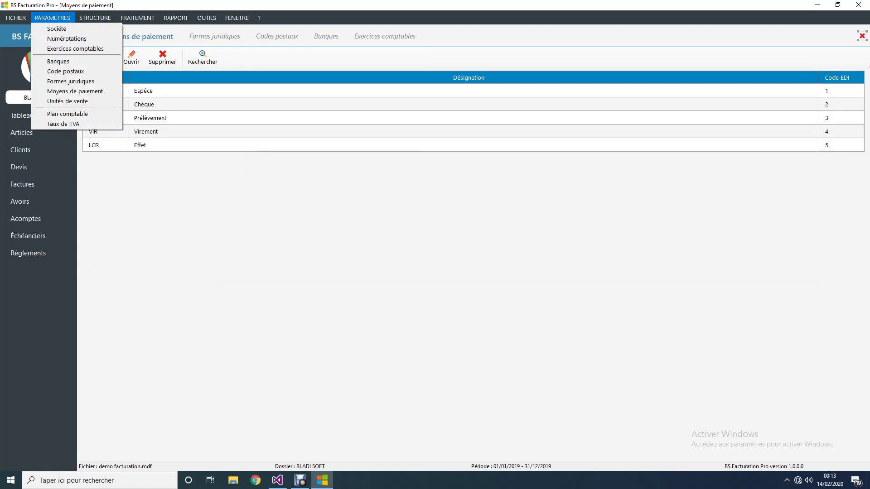
{"action": "key", "text": "Down"}
{"action": "key", "text": "Down"}
{"action": "key", "text": "Down"}
{"action": "key", "text": "Down"}
{"action": "key", "text": "Down"}
{"action": "key", "text": "Down"}
{"action": "key", "text": "Down"}
{"action": "key", "text": "Down"}
{"action": "key", "text": "Return"}
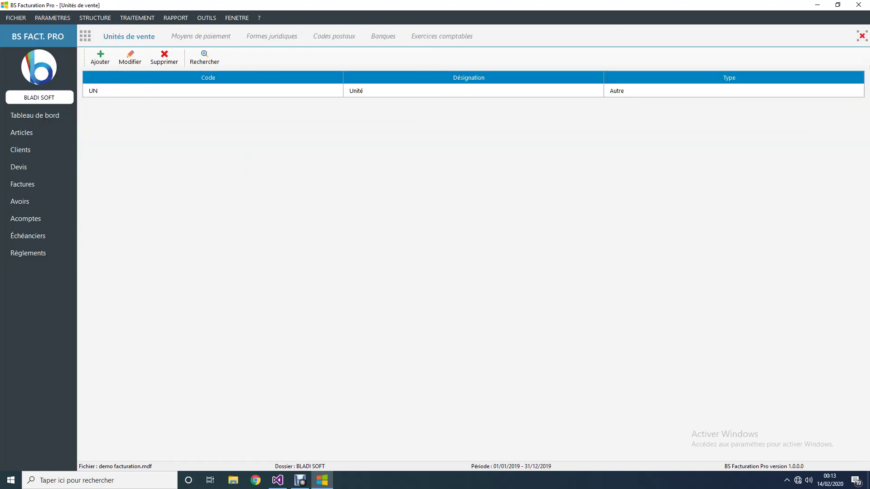
Examine the blank sales unit form, including its Type choices, and close it without saving.
{"action": "left_click", "coordinate": [473, 91]}
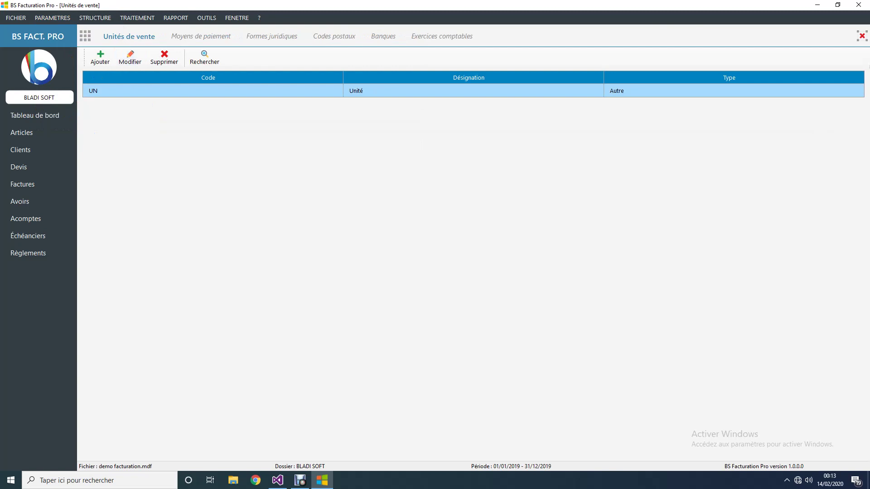
{"action": "left_click", "coordinate": [99, 58]}
{"action": "key", "text": "Tab"}
{"action": "key", "text": "Tab"}
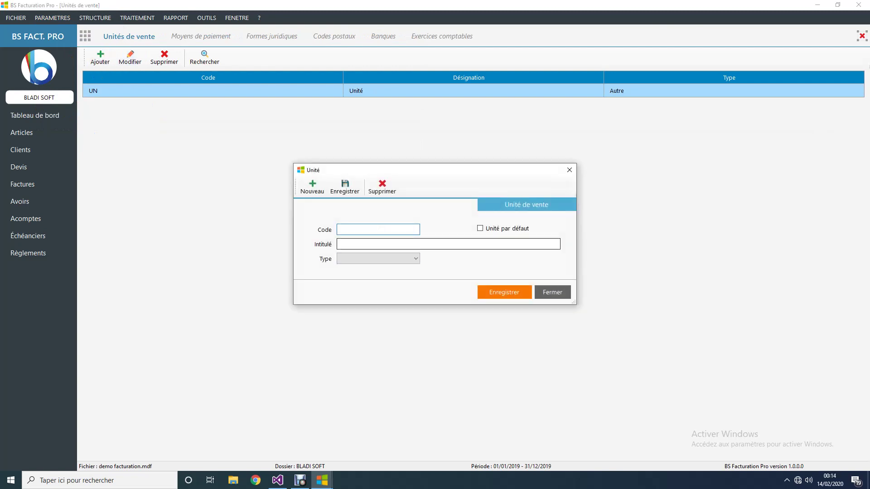
{"action": "key", "text": "alt+Down"}
{"action": "left_click", "coordinate": [378, 258]}
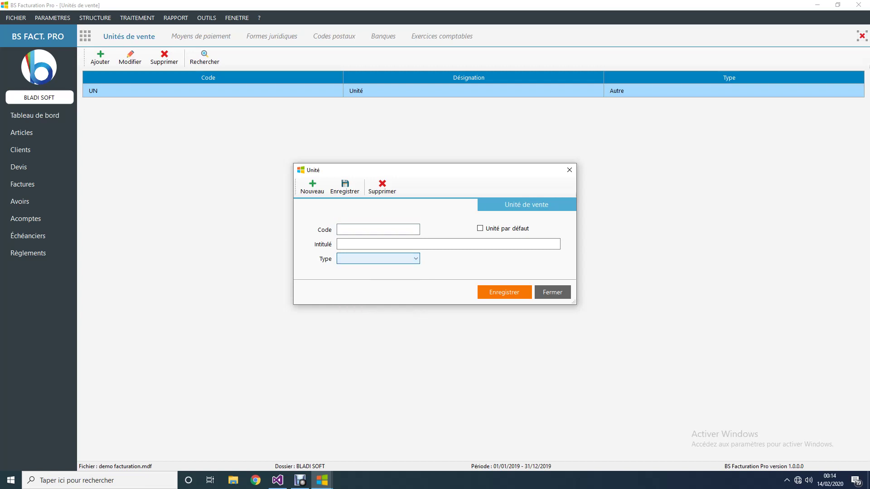
{"action": "left_click", "coordinate": [552, 293]}
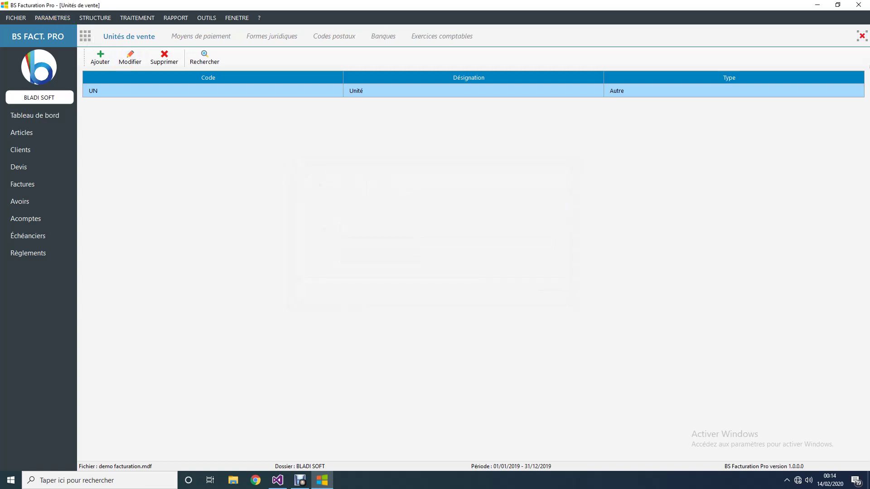
Examine the accounts in the Plan comptable and the VAT rates in Taux de TVA, including the exemption, 20%, 14% and 10% entries.
{"action": "left_click", "coordinate": [52, 18]}
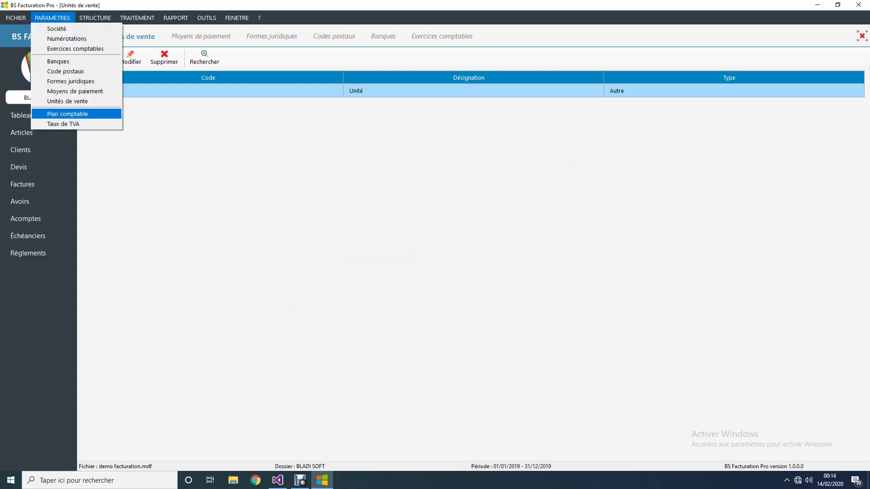
{"action": "key", "text": "Return"}
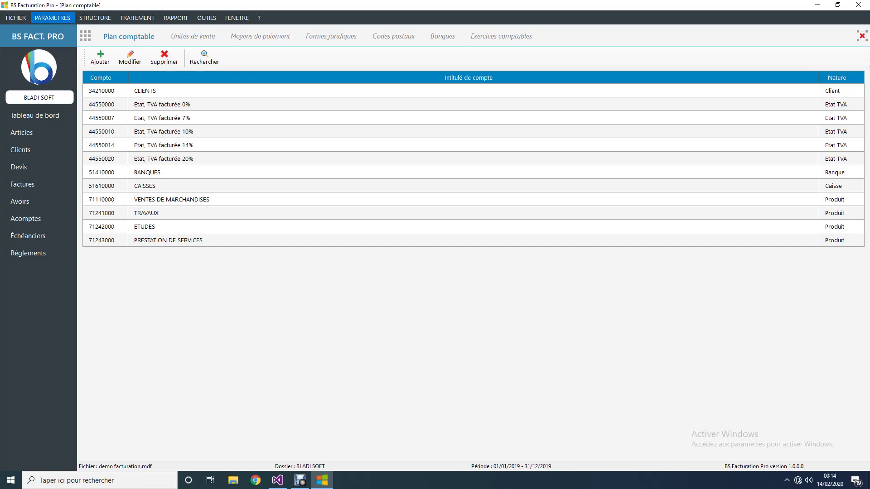
{"action": "left_click", "coordinate": [52, 18]}
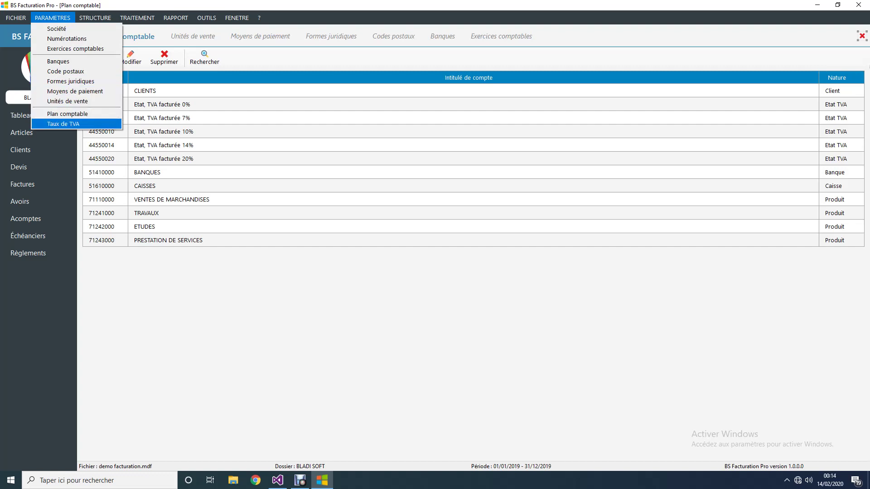
{"action": "left_click", "coordinate": [63, 124]}
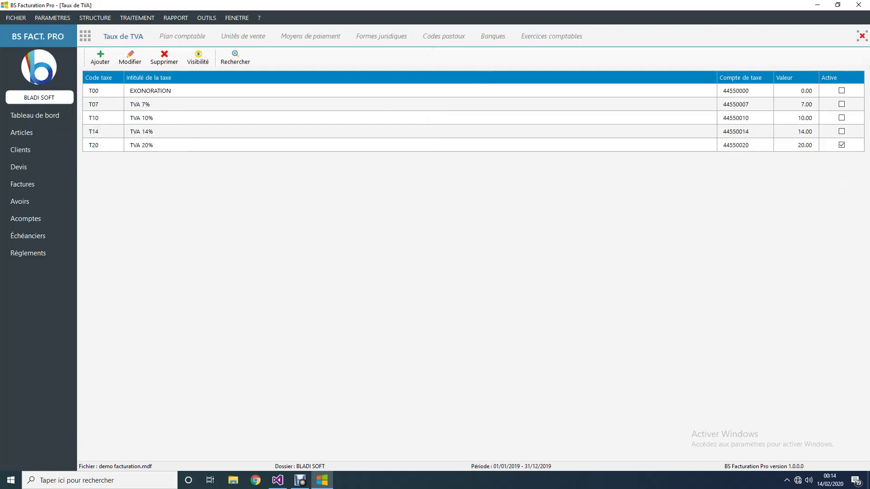
{"action": "left_click", "coordinate": [150, 90]}
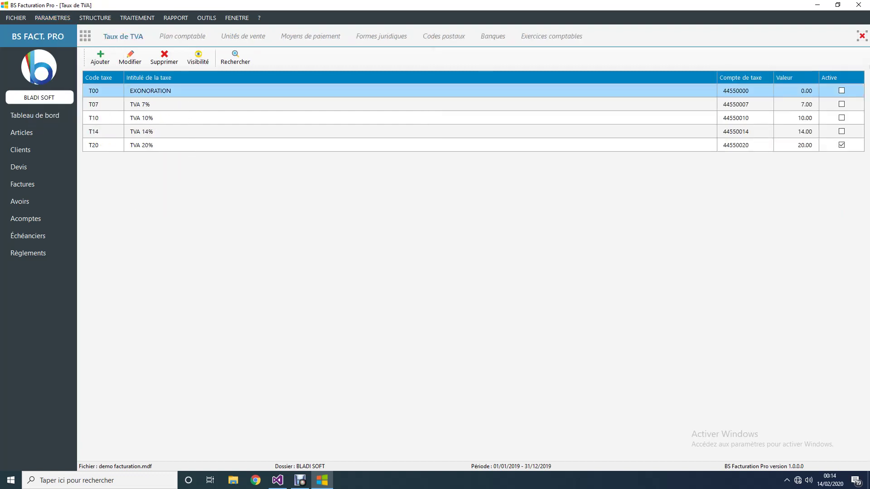
{"action": "left_click", "coordinate": [150, 145]}
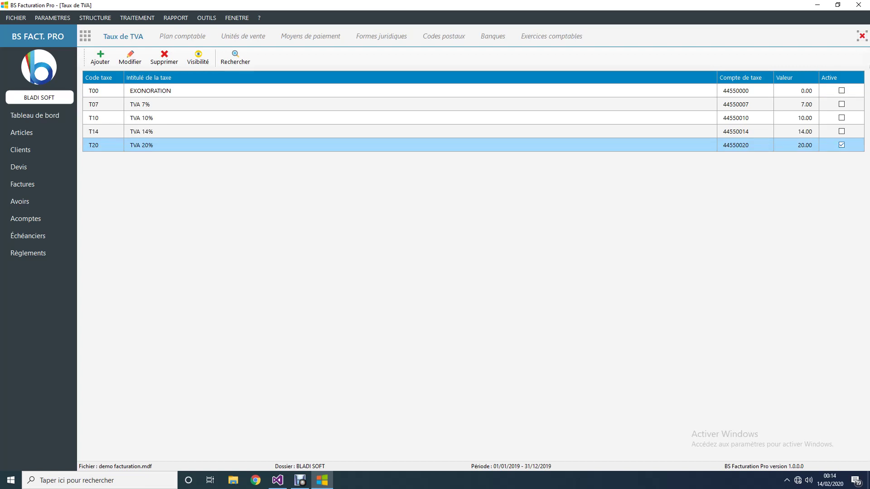
{"action": "left_click", "coordinate": [420, 131]}
{"action": "left_click", "coordinate": [420, 117]}
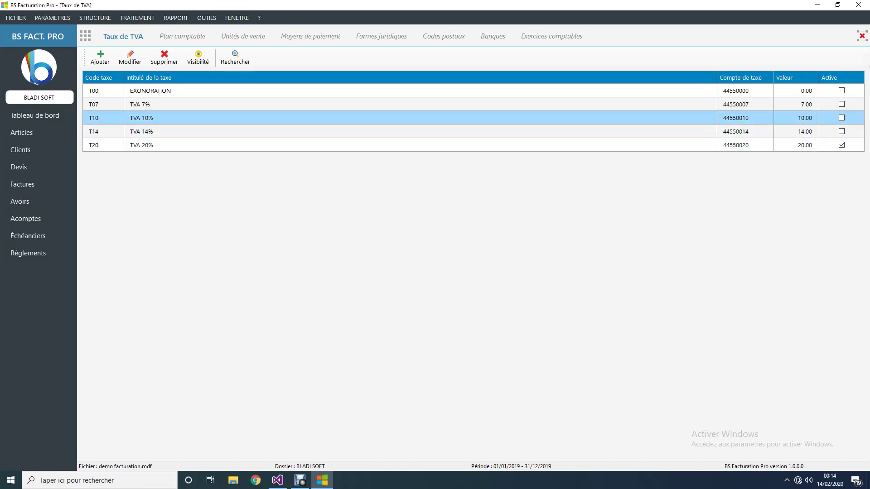
Open the T20 TVA 20% tax record, examine its linked account and rate, and close it without saving.
{"action": "left_click", "coordinate": [420, 145]}
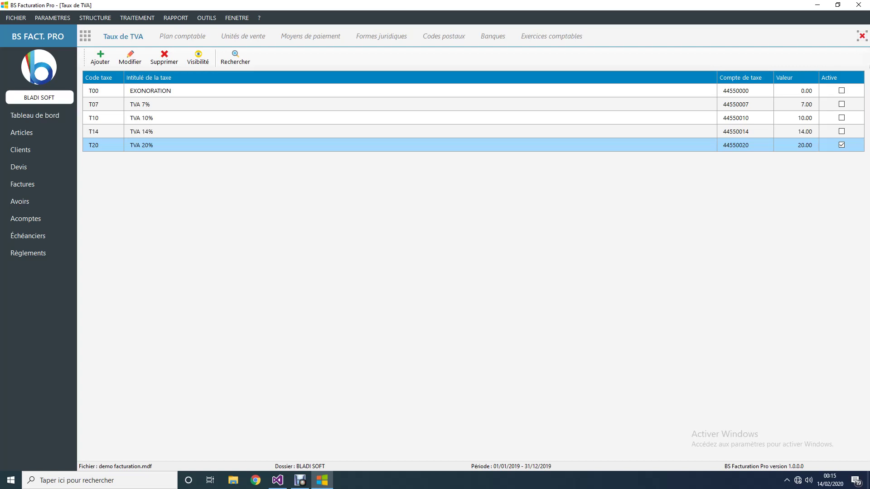
{"action": "key", "text": "Return"}
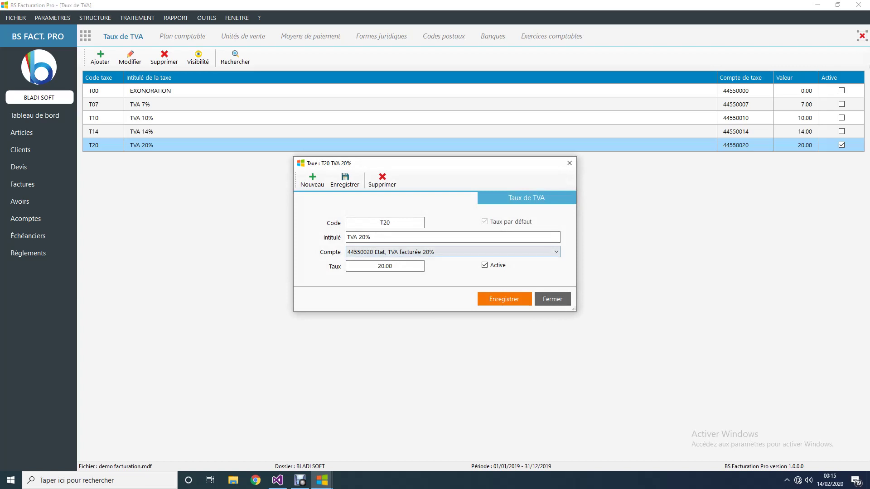
{"action": "left_click", "coordinate": [452, 252]}
{"action": "key", "text": "Return"}
{"action": "key", "text": "Tab"}
{"action": "key", "text": "Escape"}
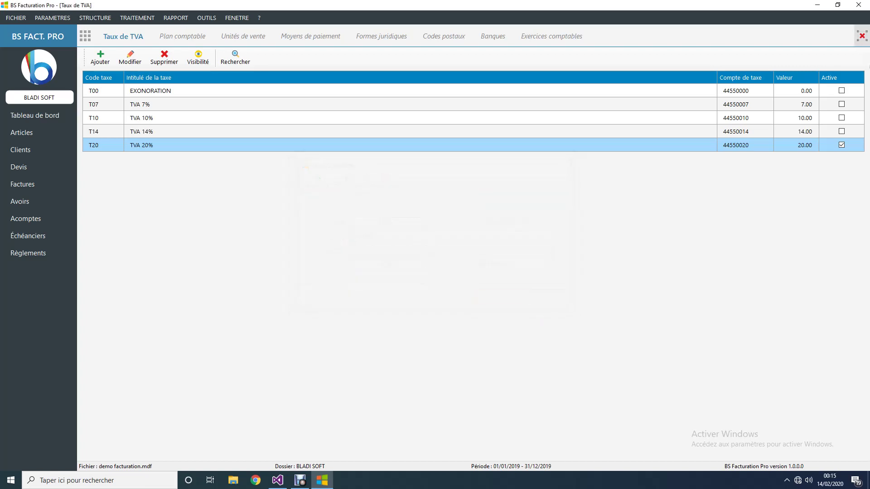
Close the Taux de TVA list and all the other open parameter windows.
{"action": "left_click", "coordinate": [861, 35]}
{"action": "left_click", "coordinate": [236, 18]}
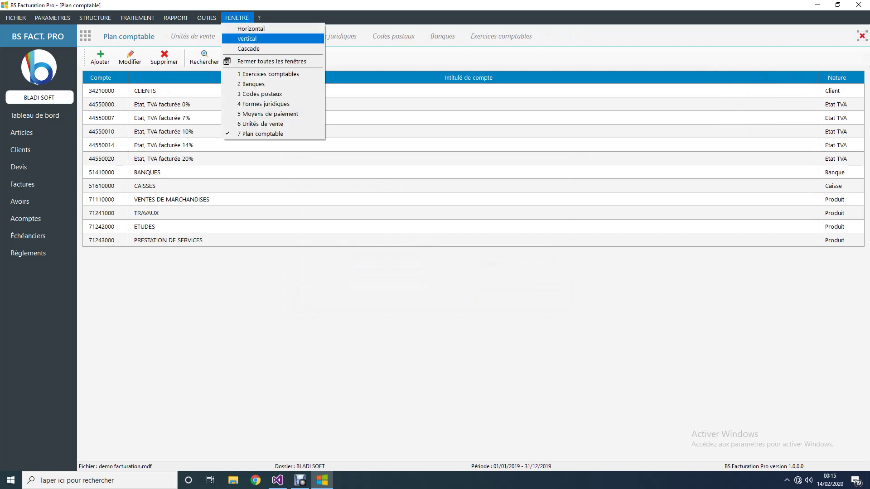
{"action": "left_click", "coordinate": [254, 61]}
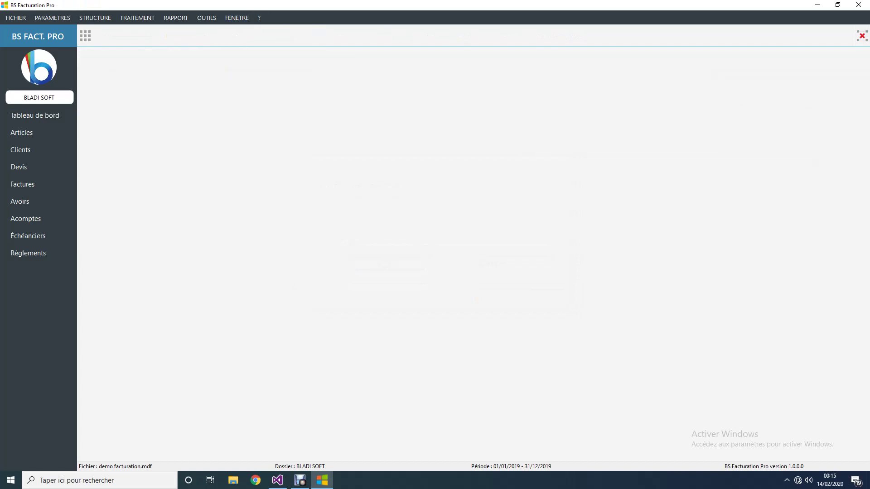
Review the Numérotation settings for sales documents and structures, and close them without saving.
{"action": "left_click", "coordinate": [52, 18]}
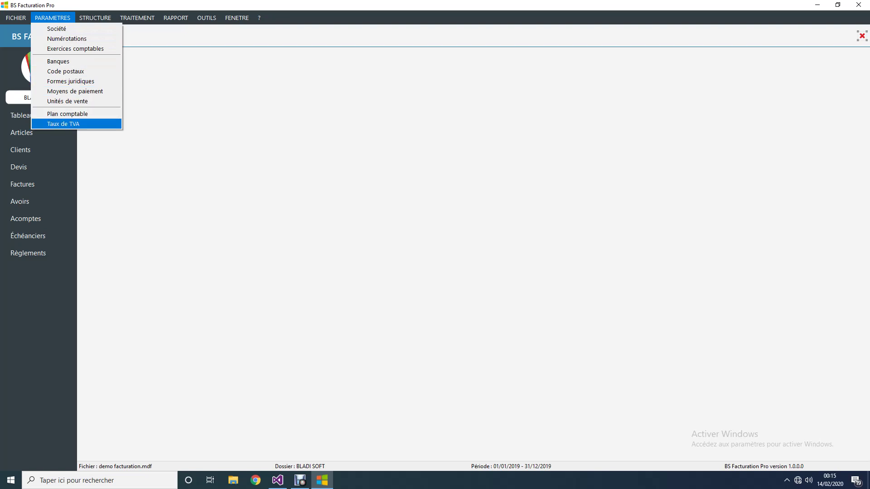
{"action": "key", "text": "Right"}
{"action": "key", "text": "Left"}
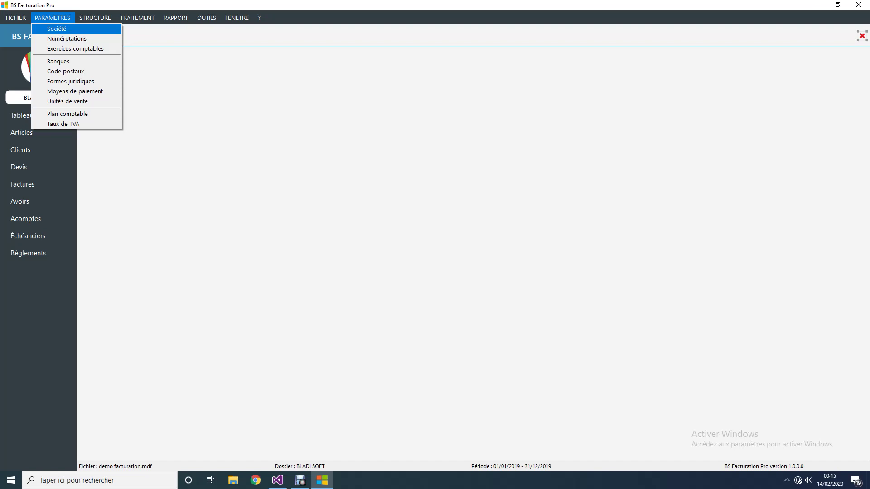
{"action": "key", "text": "Down"}
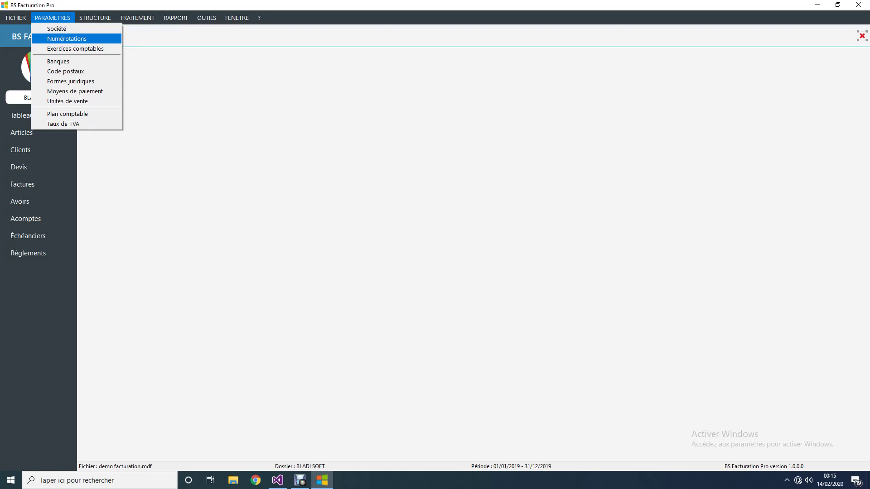
{"action": "key", "text": "Return"}
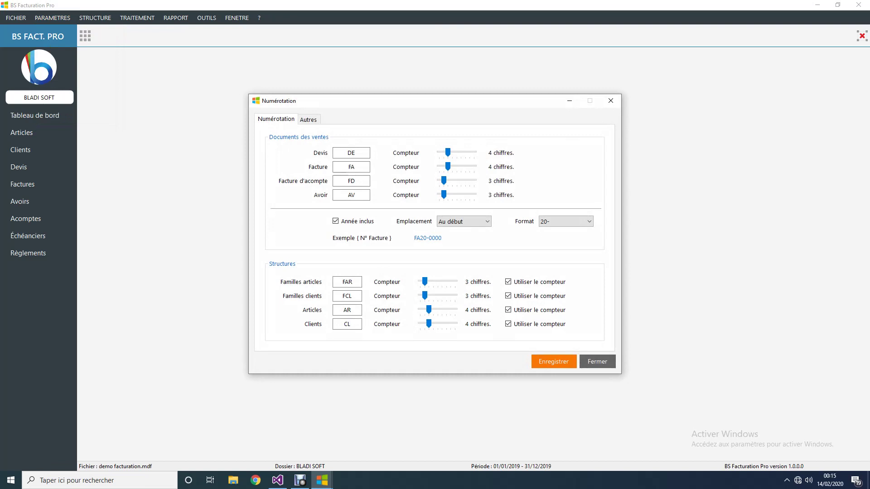
{"action": "left_click", "coordinate": [611, 101]}
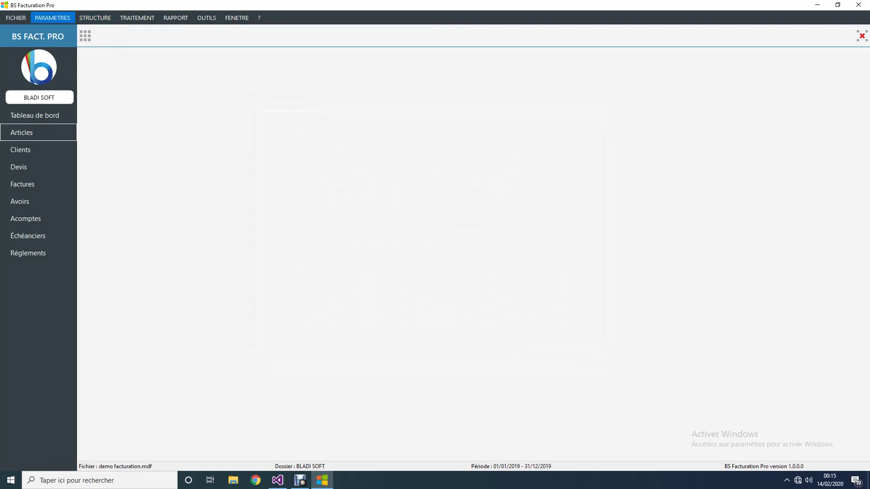
Open the Exercices comptables list, check which accounting period is current, and close the list.
{"action": "key", "text": "Down"}
{"action": "key", "text": "Down"}
{"action": "key", "text": "Down"}
{"action": "key", "text": "Return"}
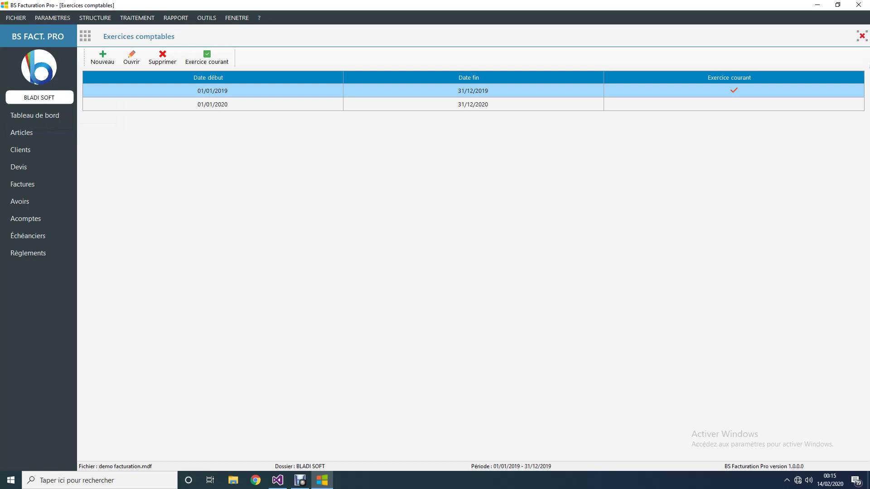
{"action": "left_click", "coordinate": [861, 36]}
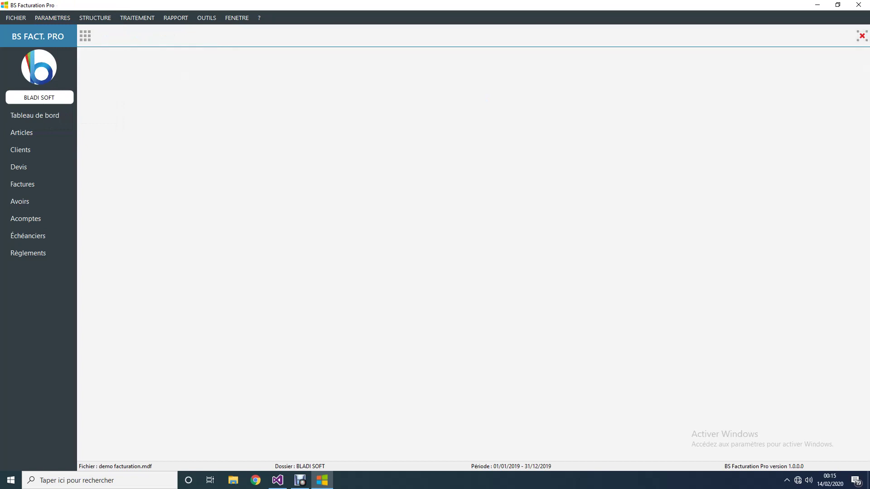